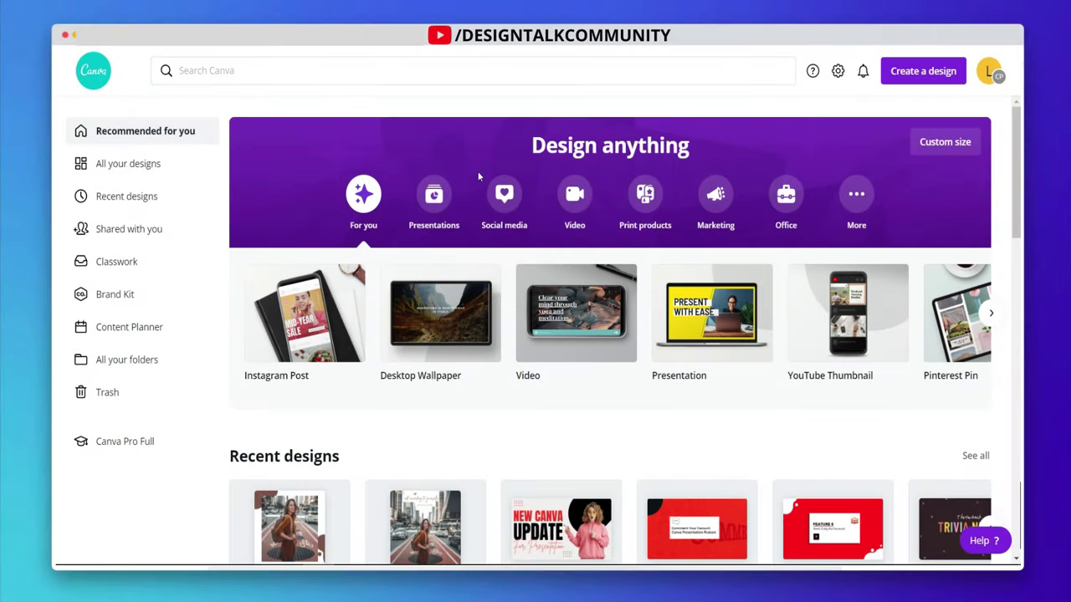
Show the Social media templates and browse through the template sizes carousel
{"action": "left_click", "coordinate": [505, 203]}
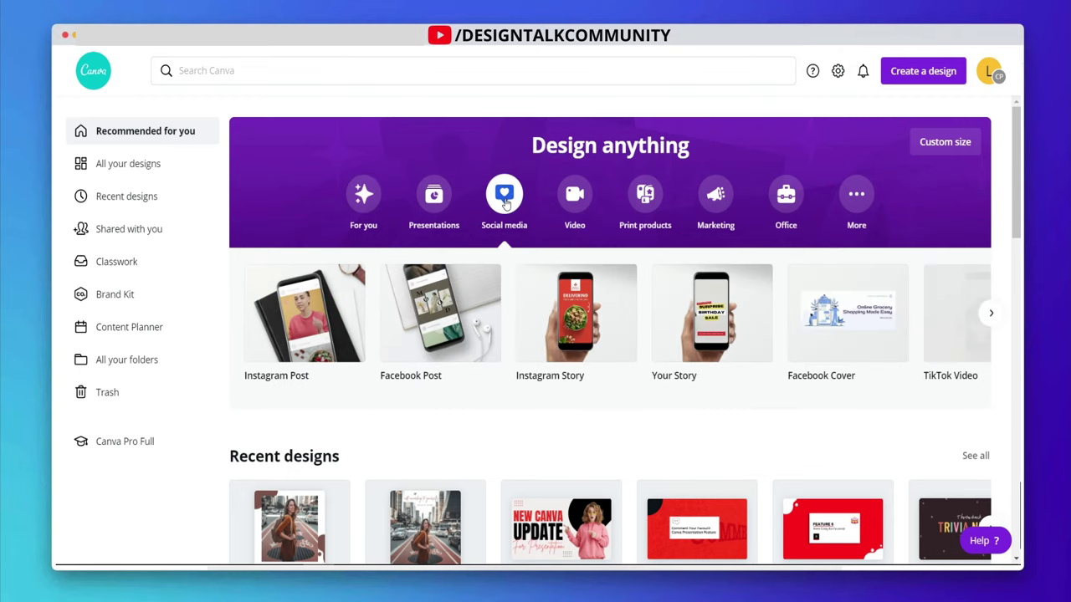
{"action": "left_click", "coordinate": [988, 313]}
{"action": "left_click", "coordinate": [987, 316]}
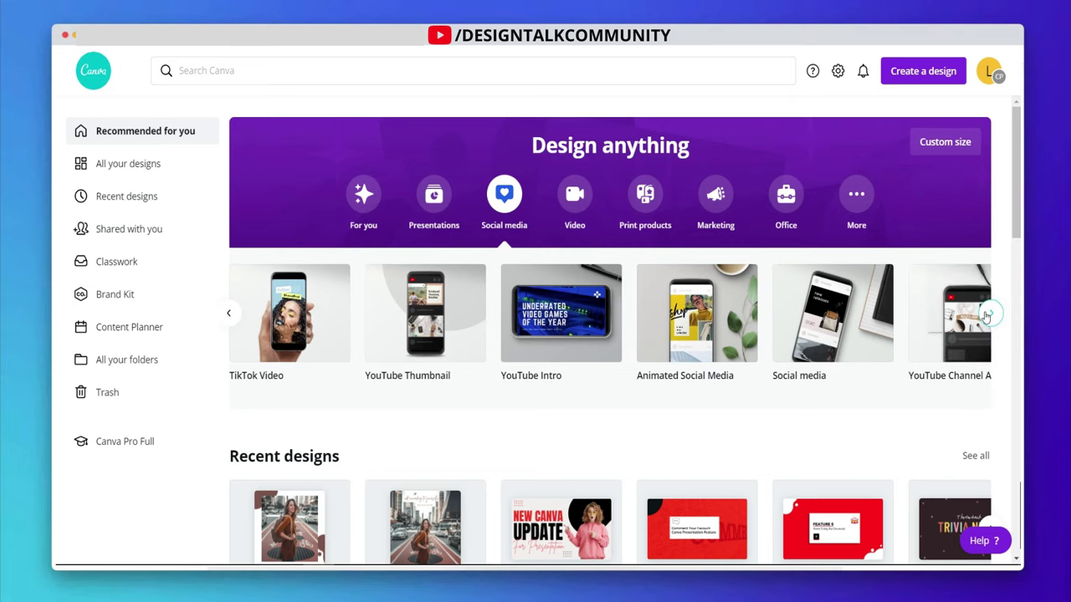
{"action": "left_click", "coordinate": [987, 316]}
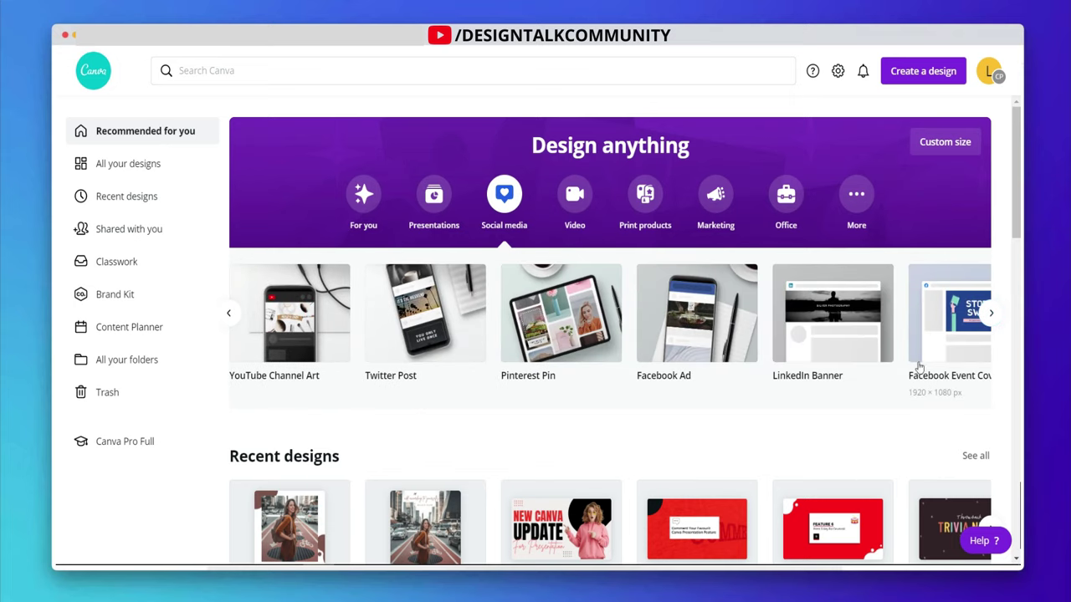
Try a 1000 × 1100 px custom size, dismiss it, and return to Instagram Post
{"action": "left_click", "coordinate": [956, 143]}
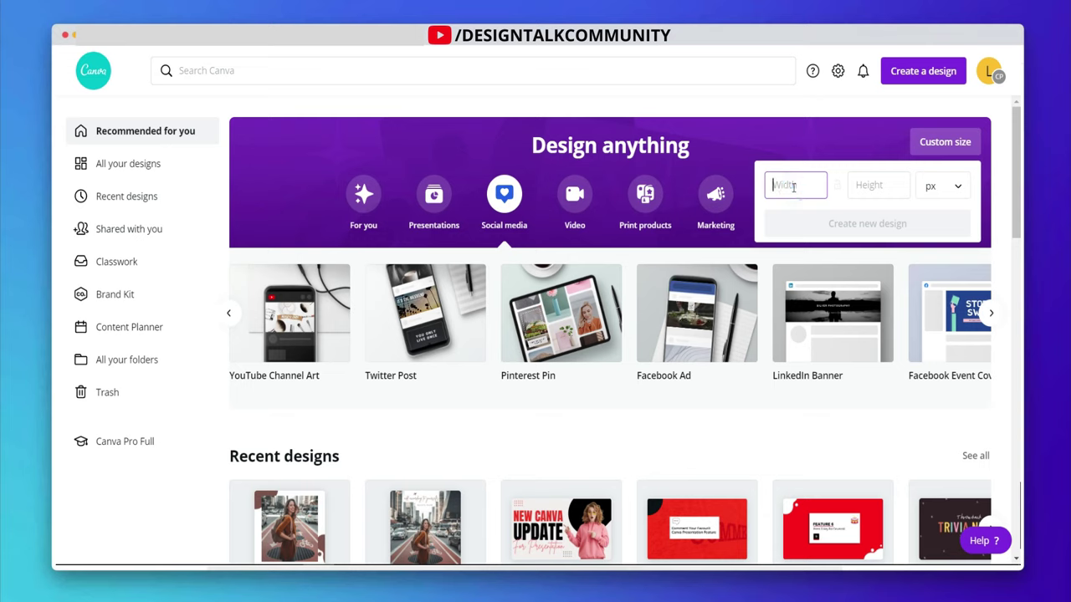
{"action": "left_click", "coordinate": [878, 182]}
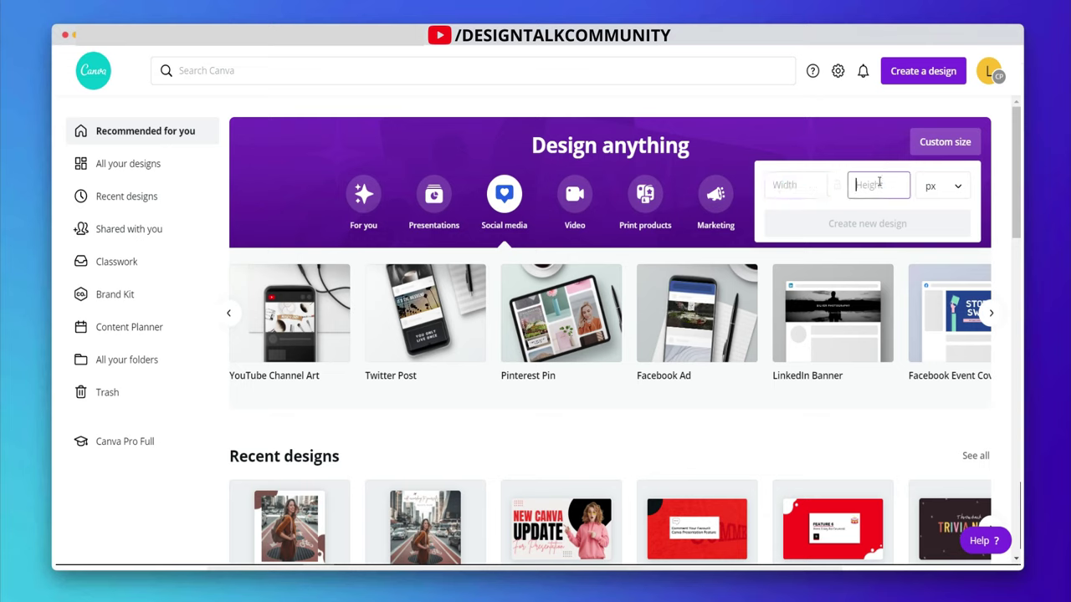
{"action": "left_click", "coordinate": [788, 191]}
{"action": "type", "text": "100"}
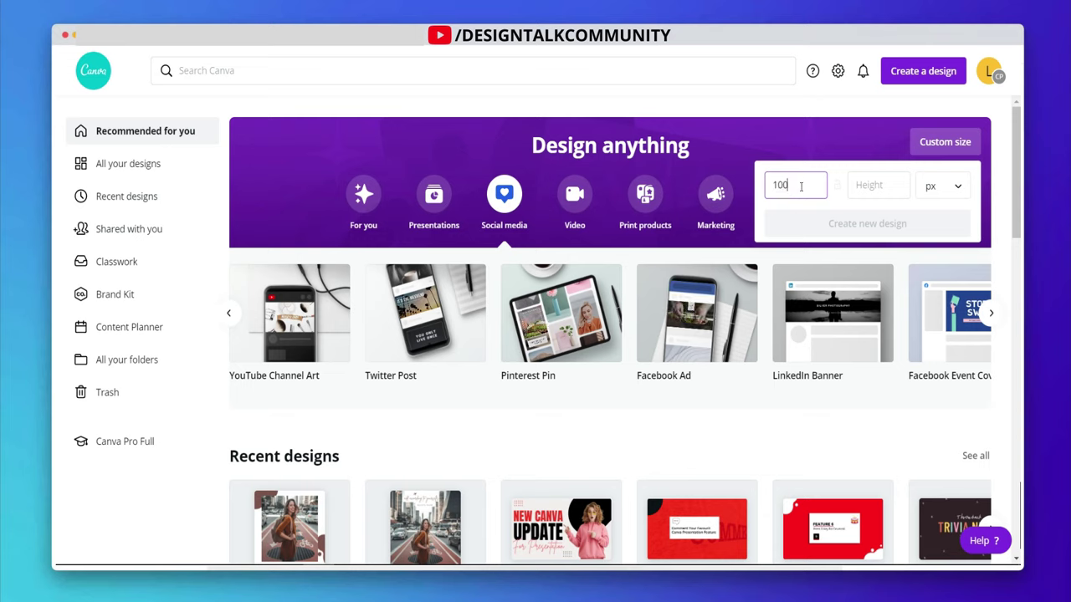
{"action": "type", "text": "0"}
{"action": "left_click", "coordinate": [876, 185]}
{"action": "type", "text": "11"}
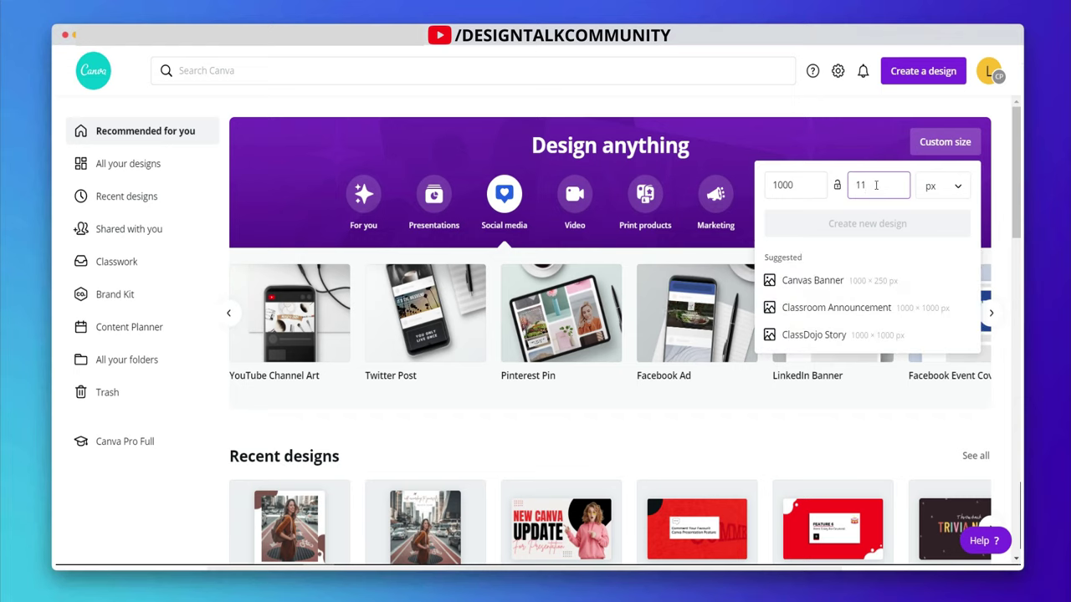
{"action": "type", "text": "00"}
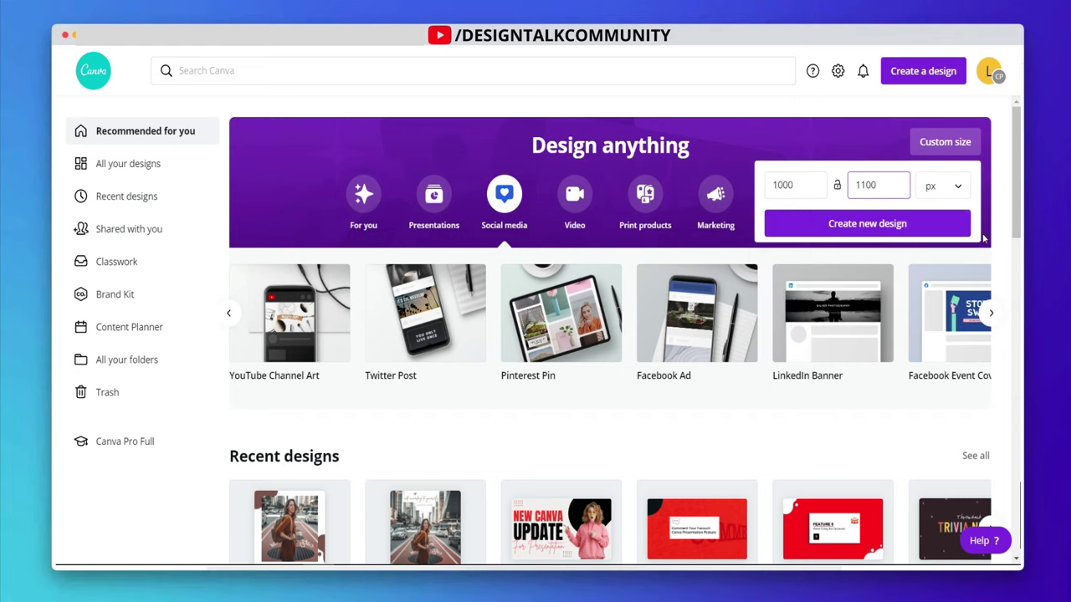
{"action": "left_click", "coordinate": [1000, 238]}
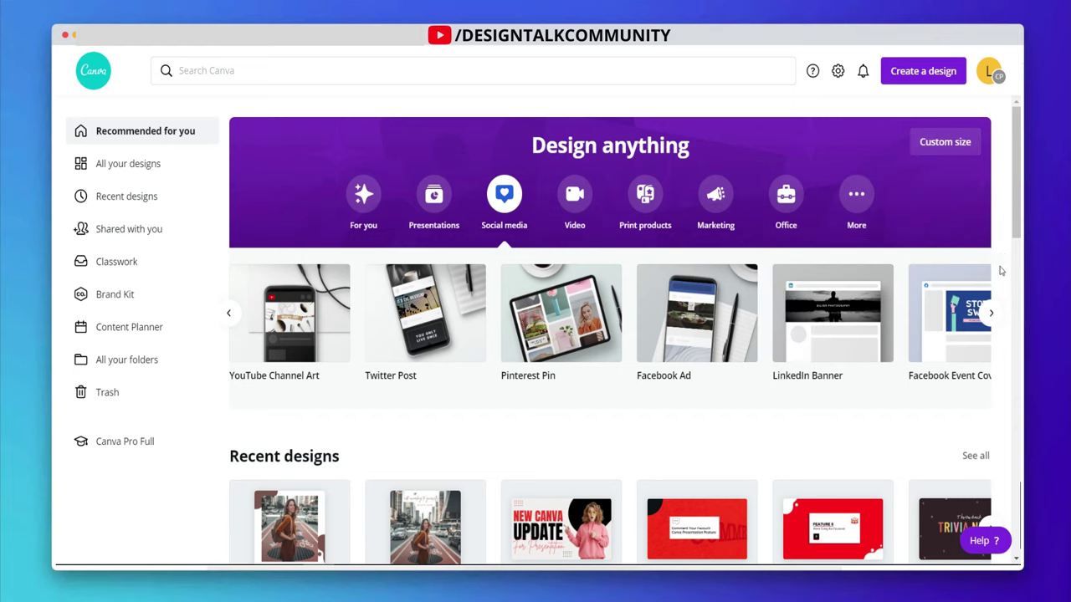
{"action": "left_click", "coordinate": [229, 316]}
{"action": "left_click", "coordinate": [227, 312]}
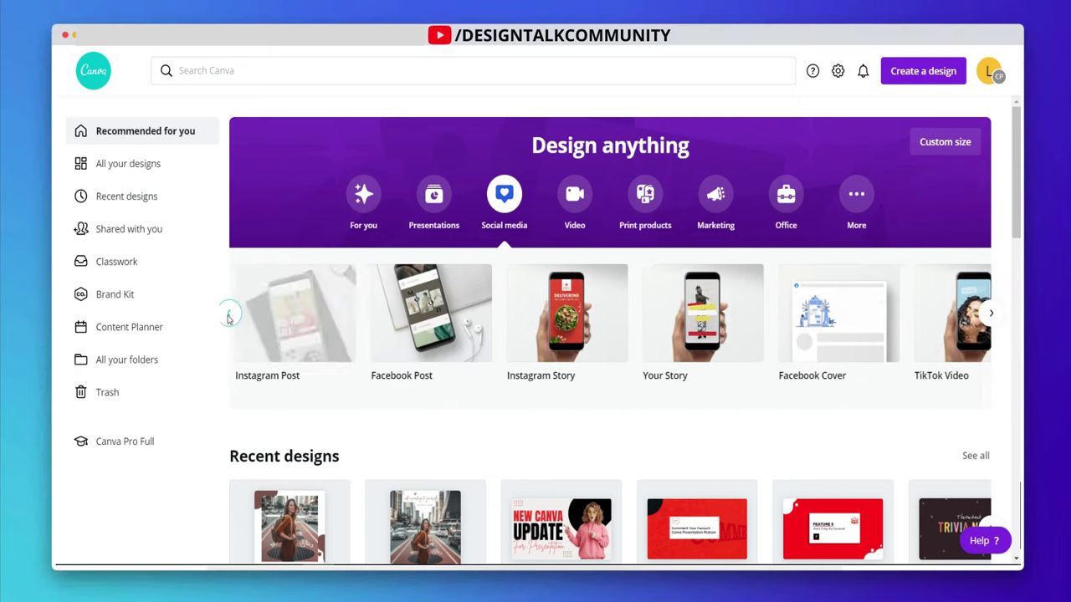
Create a blank Instagram Post and upload three street photos from Downloads
{"action": "left_click", "coordinate": [287, 333]}
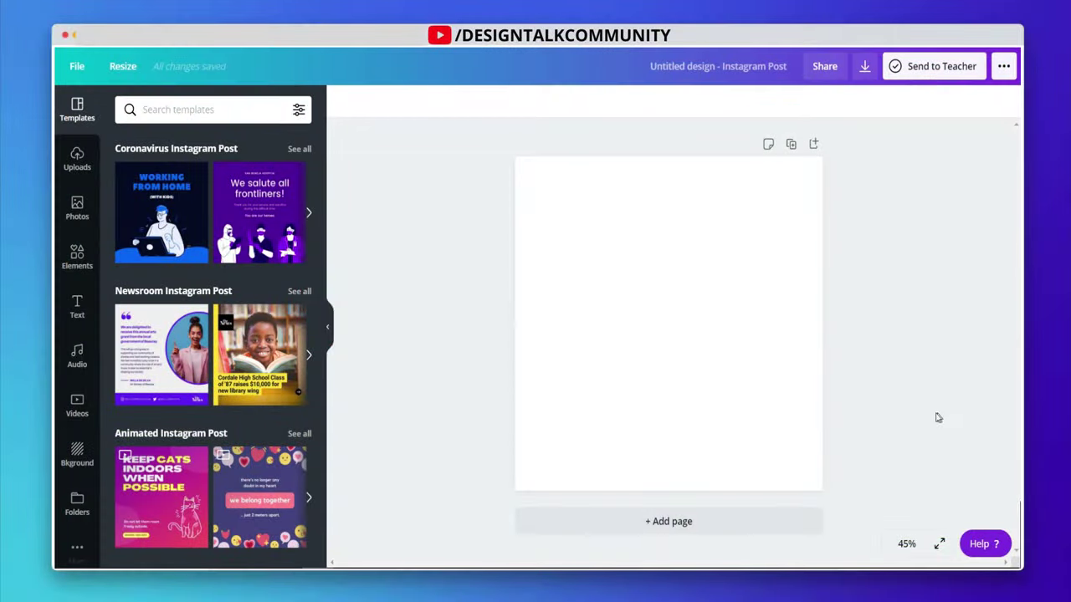
{"action": "left_click", "coordinate": [75, 164]}
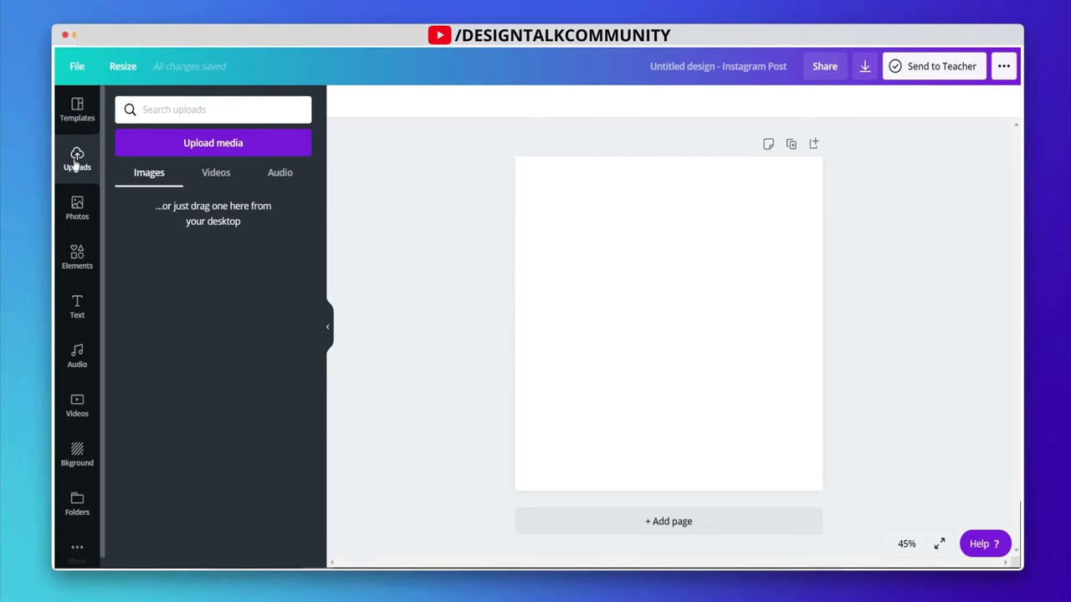
{"action": "left_click", "coordinate": [187, 142]}
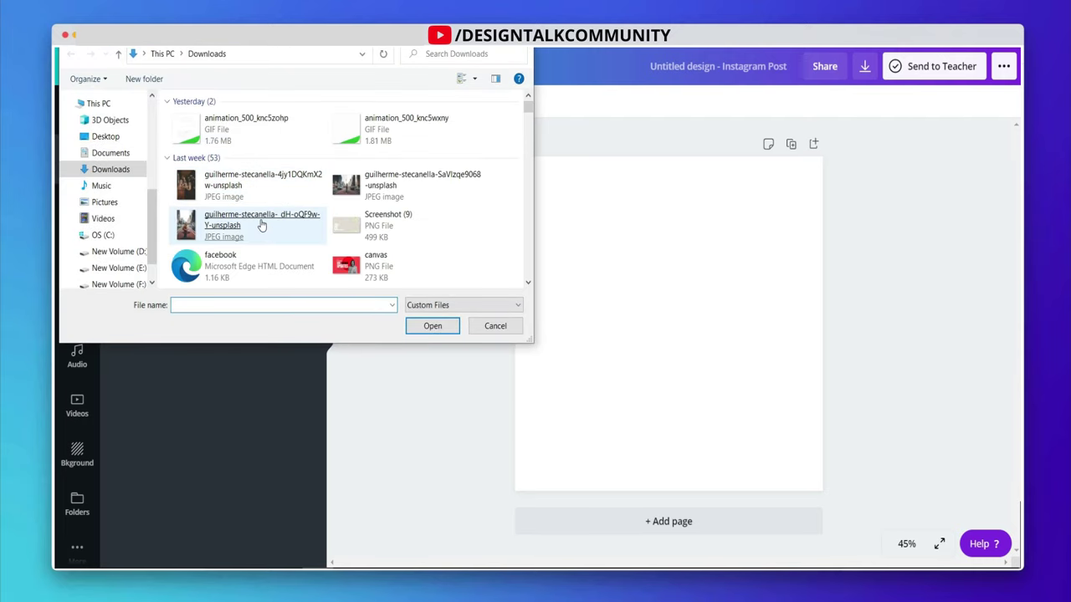
{"action": "left_click", "coordinate": [261, 224]}
{"action": "left_click", "coordinate": [263, 186], "text": "ctrl"}
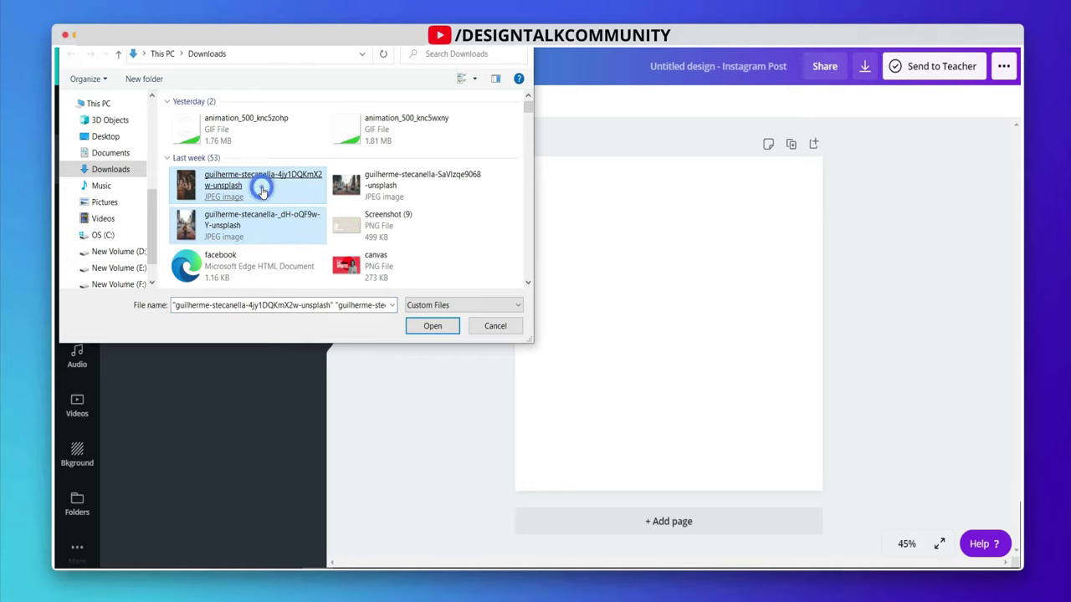
{"action": "left_click", "coordinate": [358, 186], "text": "ctrl"}
{"action": "left_click", "coordinate": [432, 326]}
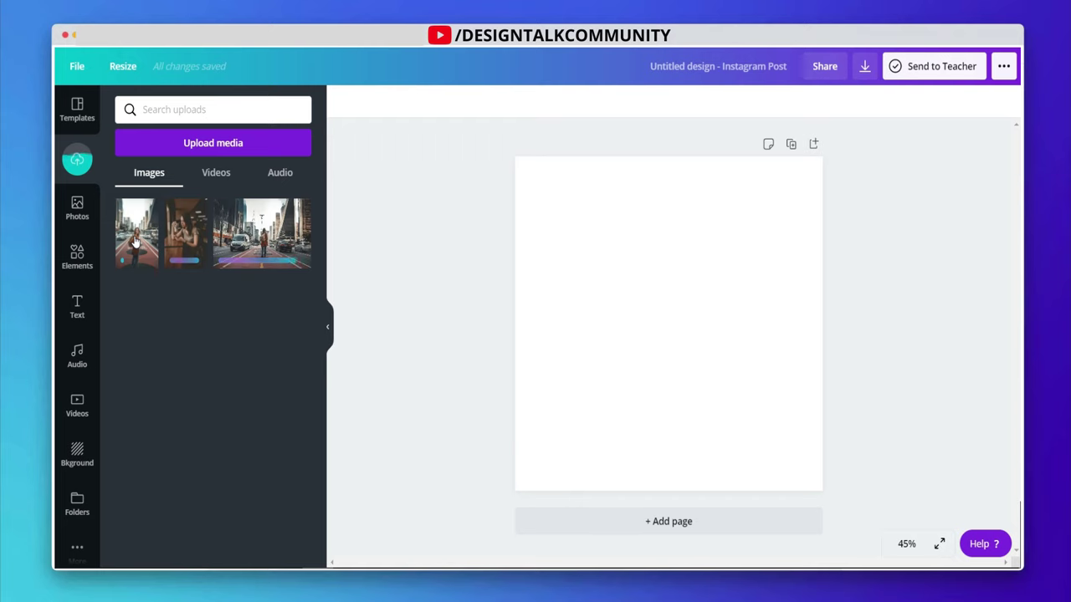
Place the backpack woman's street photo on the page, enlarged and snapped to centre
{"action": "left_click_drag", "start_coordinate": [134, 241], "coordinate": [599, 238]}
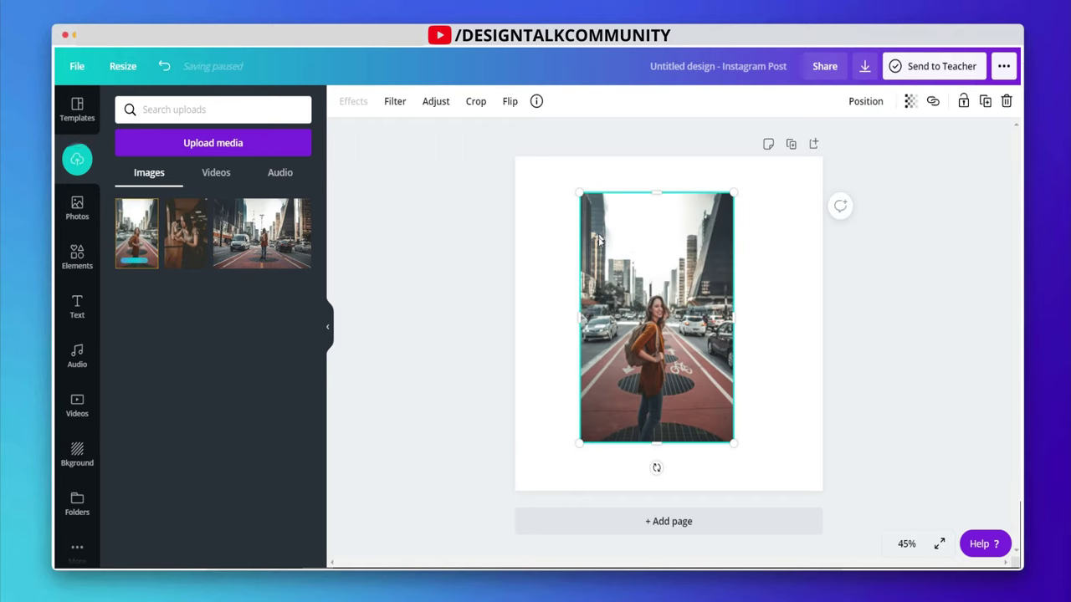
{"action": "left_click_drag", "start_coordinate": [581, 445], "coordinate": [544, 471]}
{"action": "left_click_drag", "start_coordinate": [733, 195], "coordinate": [797, 143]}
{"action": "left_click_drag", "start_coordinate": [694, 247], "coordinate": [691, 250]}
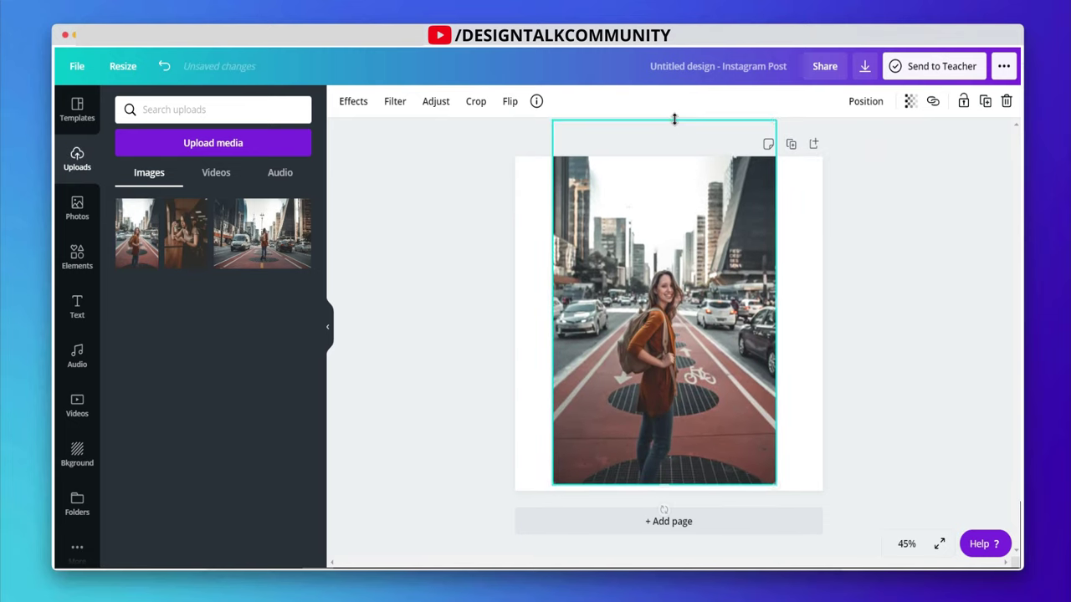
{"action": "left_click_drag", "start_coordinate": [665, 138], "coordinate": [664, 189]}
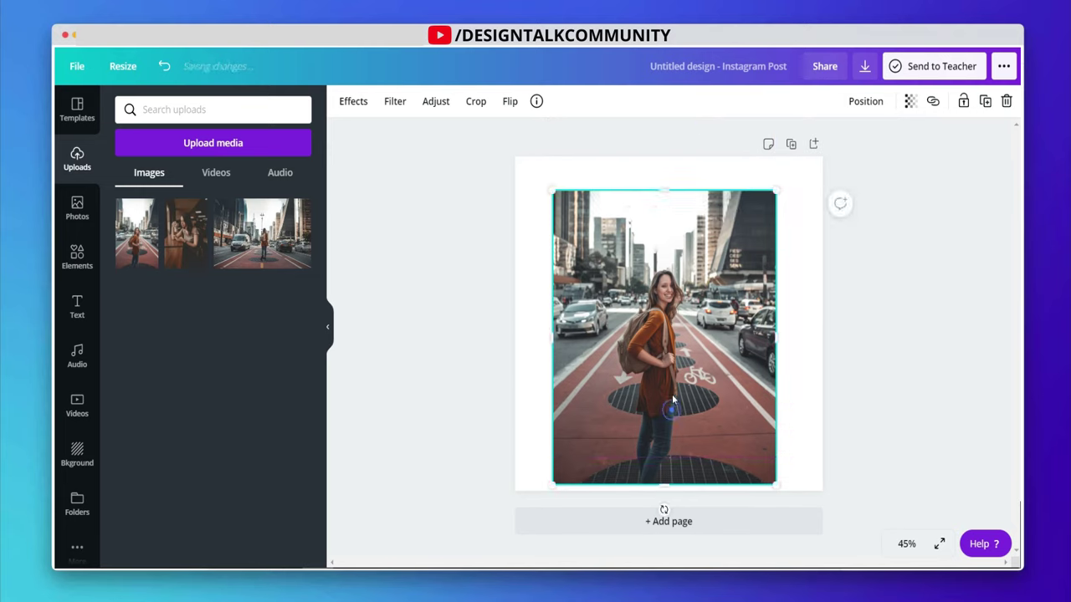
{"action": "left_click_drag", "start_coordinate": [672, 408], "coordinate": [676, 395]}
{"action": "left_click", "coordinate": [876, 324]}
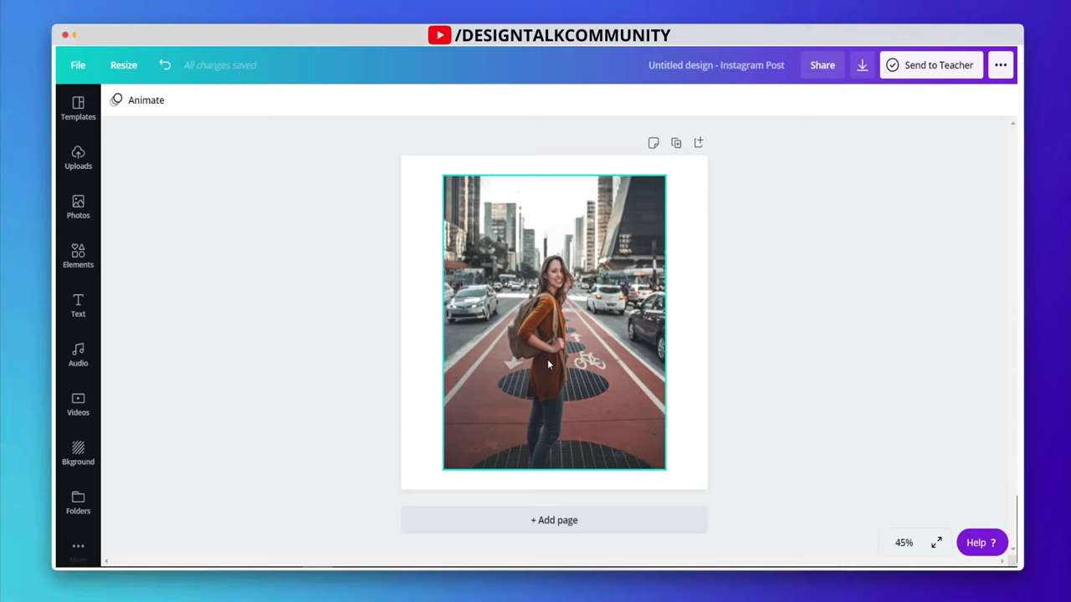
Crop the street photo at top and bottom to a shorter frame
{"action": "left_click", "coordinate": [548, 361]}
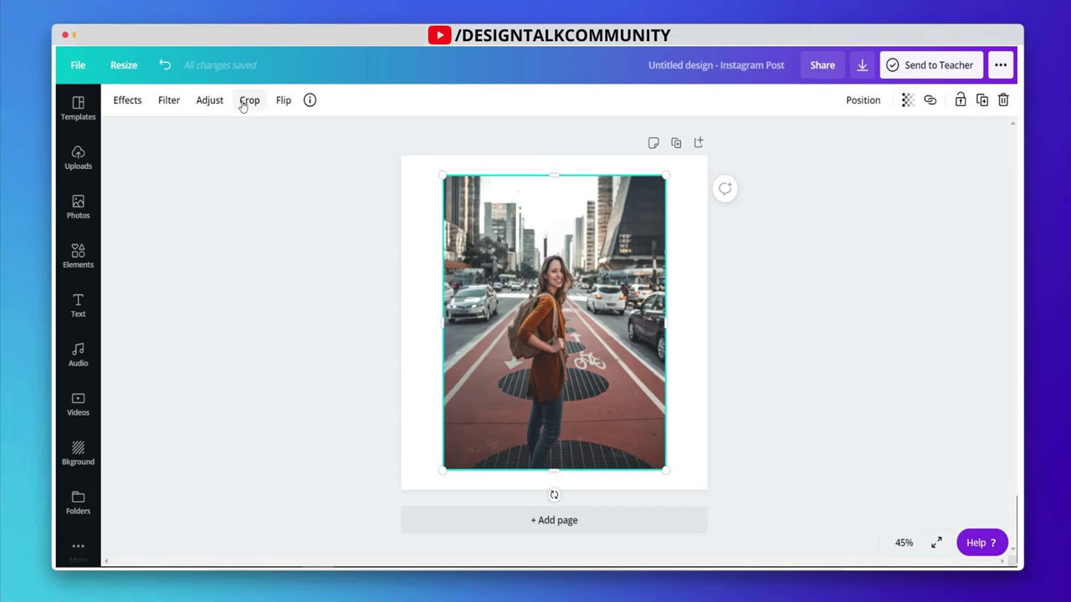
{"action": "left_click", "coordinate": [243, 104]}
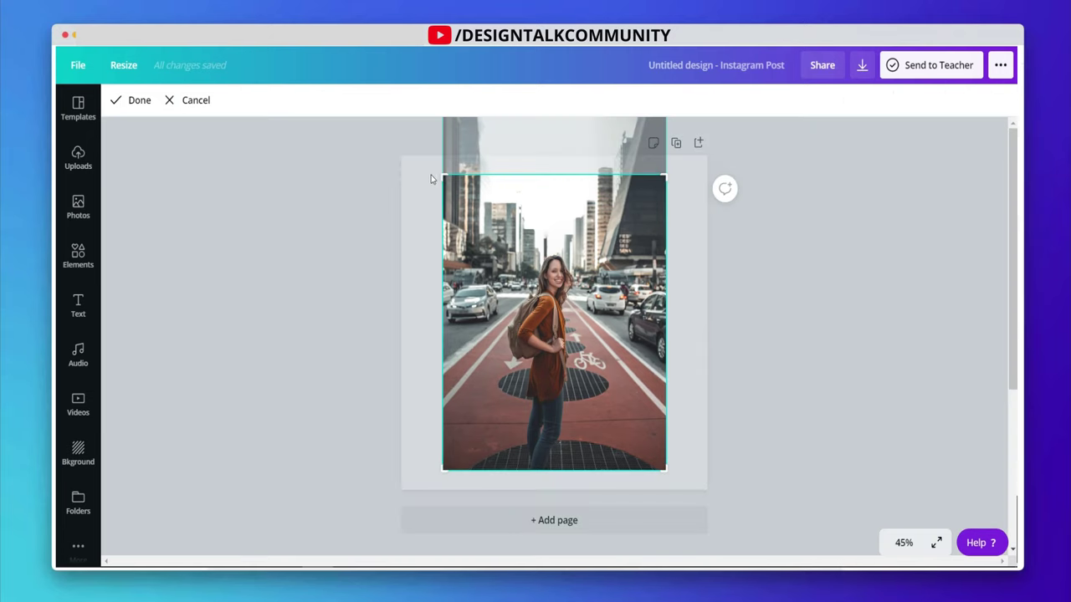
{"action": "left_click_drag", "start_coordinate": [436, 177], "coordinate": [435, 213]}
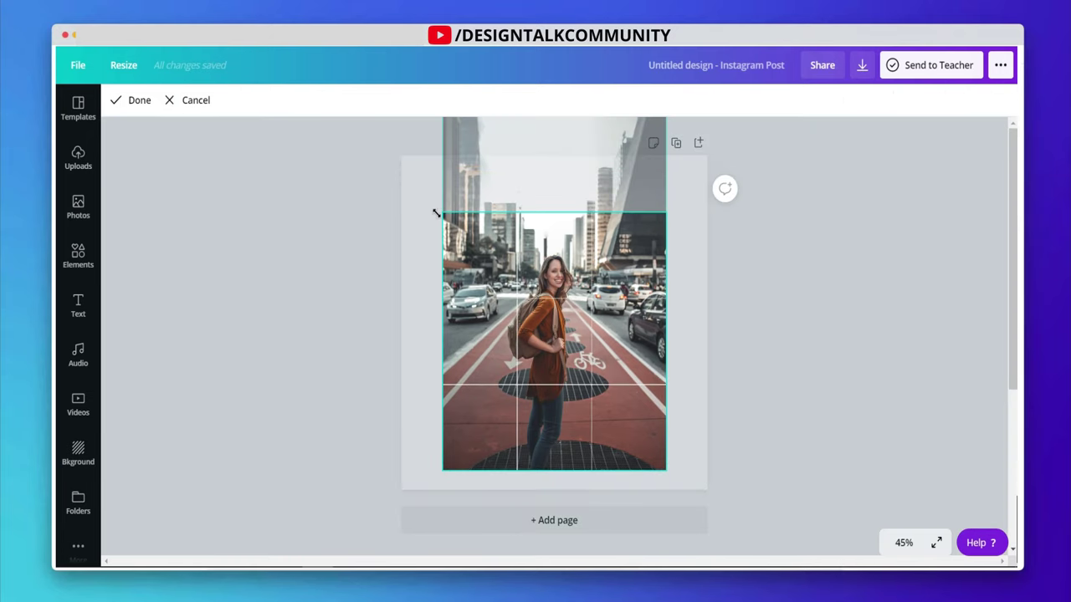
{"action": "left_click_drag", "start_coordinate": [665, 471], "coordinate": [667, 379]}
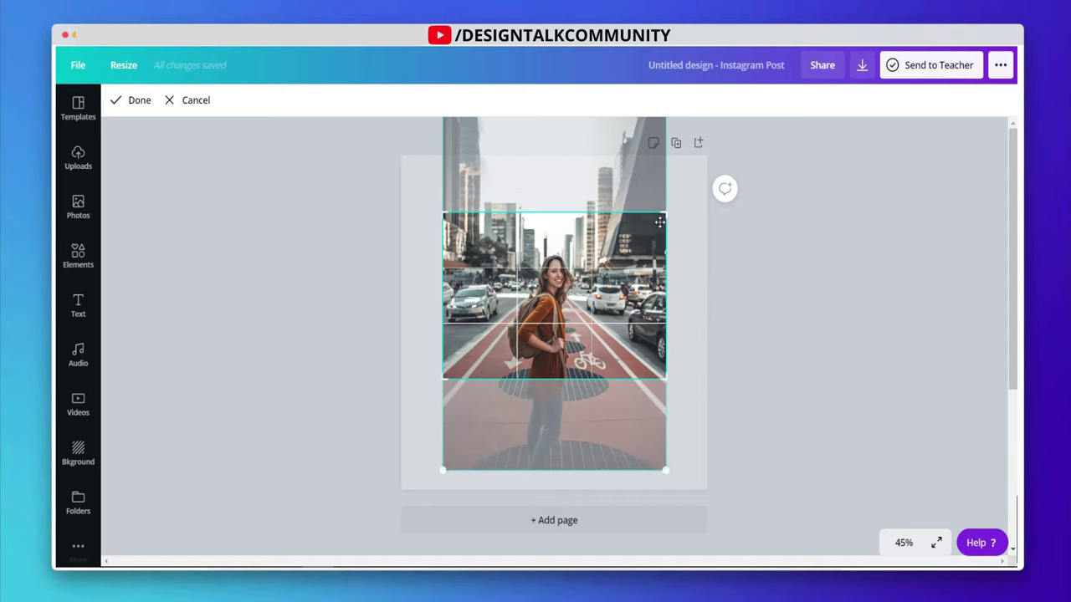
{"action": "left_click_drag", "start_coordinate": [667, 196], "coordinate": [668, 178]}
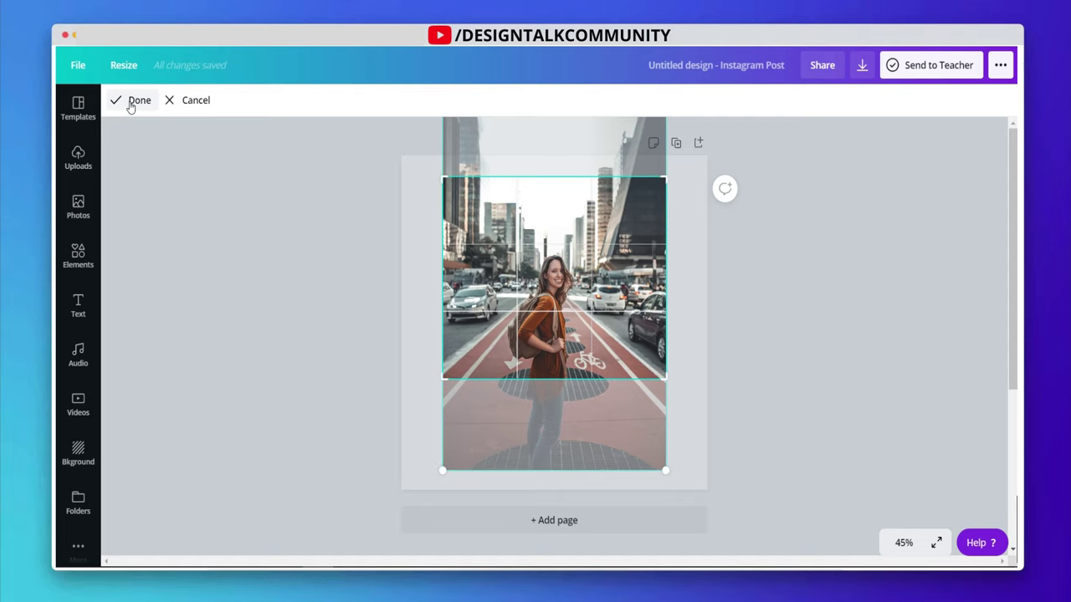
{"action": "left_click", "coordinate": [134, 101]}
Enlarge the cropped photo and centre it on the page
{"action": "left_click_drag", "start_coordinate": [572, 266], "coordinate": [568, 310]}
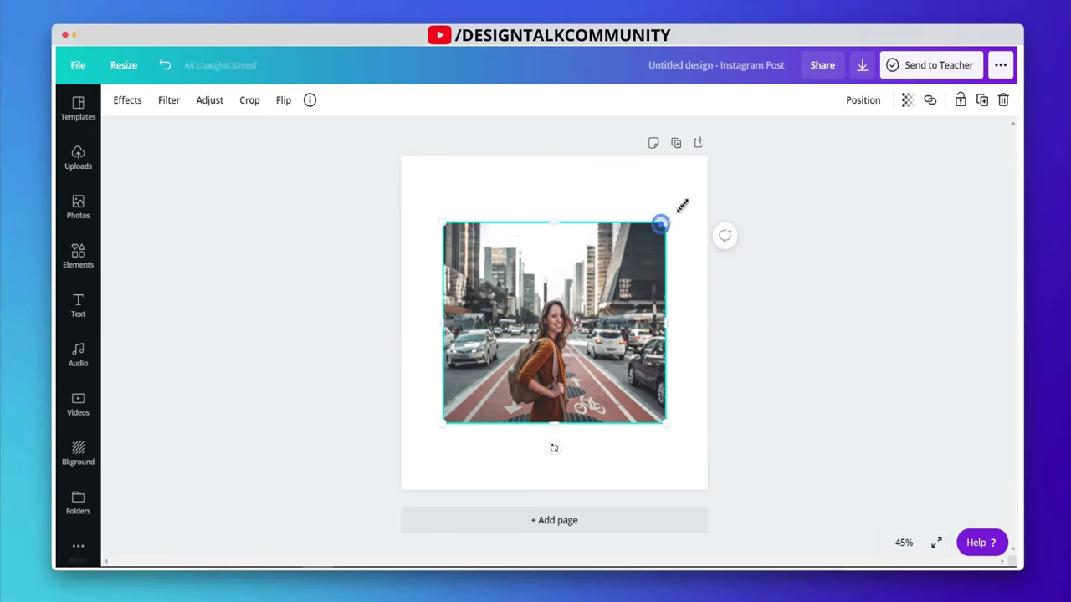
{"action": "left_click_drag", "start_coordinate": [665, 222], "coordinate": [697, 193]}
{"action": "left_click_drag", "start_coordinate": [439, 426], "coordinate": [410, 450]}
{"action": "left_click_drag", "start_coordinate": [552, 368], "coordinate": [552, 365]}
{"action": "left_click", "coordinate": [784, 333]}
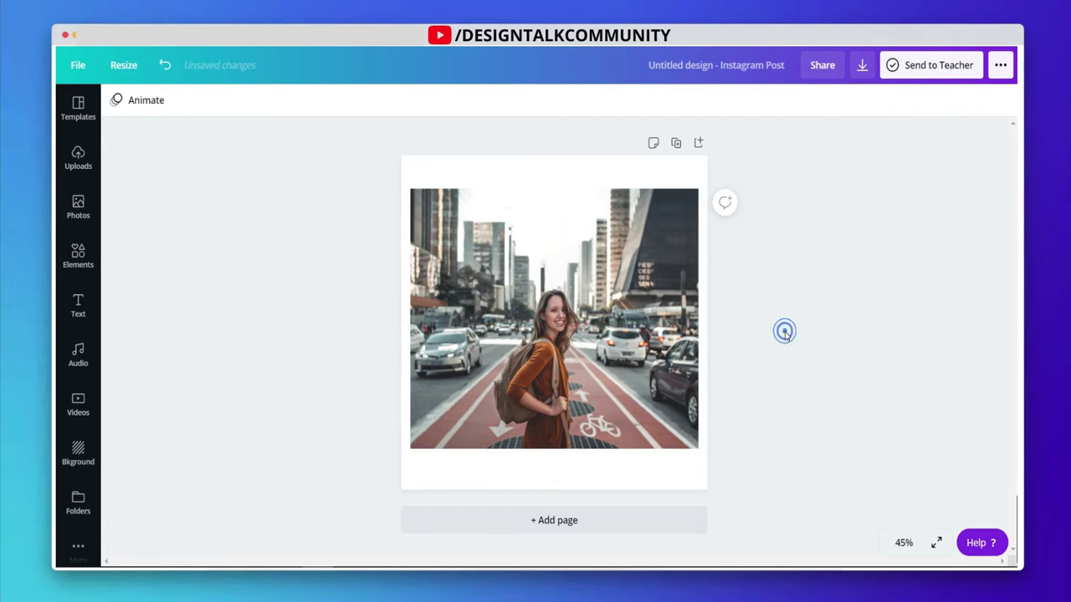
{"action": "left_click", "coordinate": [577, 333]}
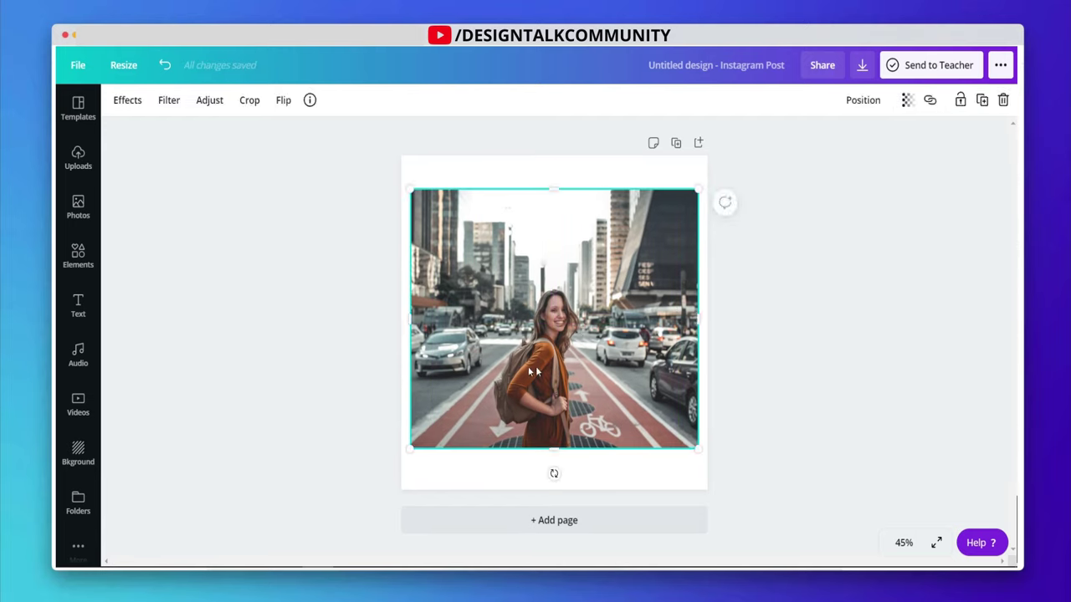
Try horizontal and vertical flips on the photo, reverting each so it stays upright
{"action": "left_click", "coordinate": [283, 101]}
{"action": "left_click", "coordinate": [337, 140]}
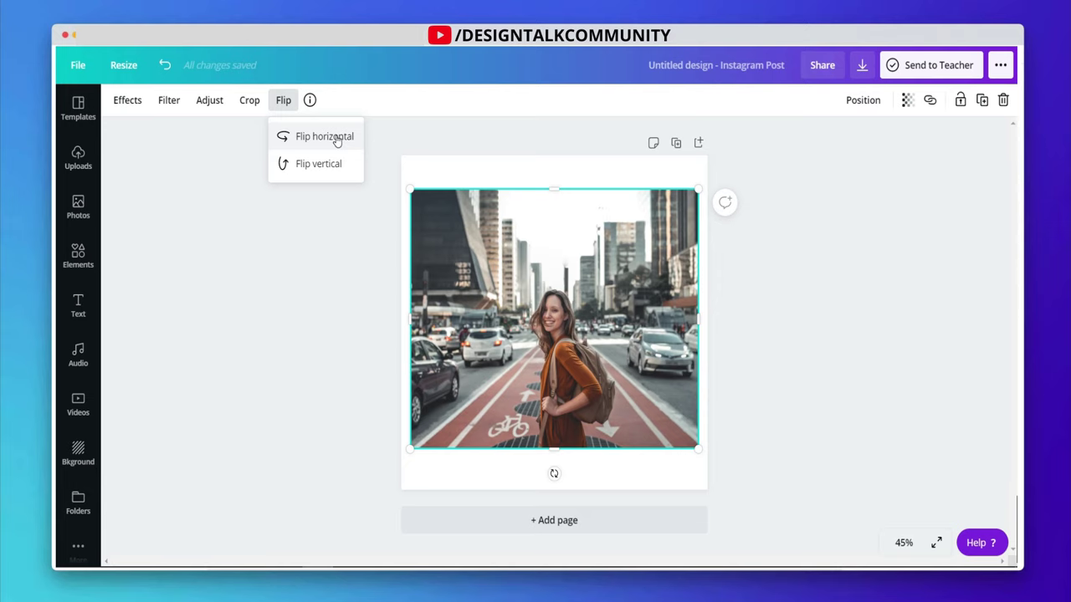
{"action": "left_click", "coordinate": [337, 139]}
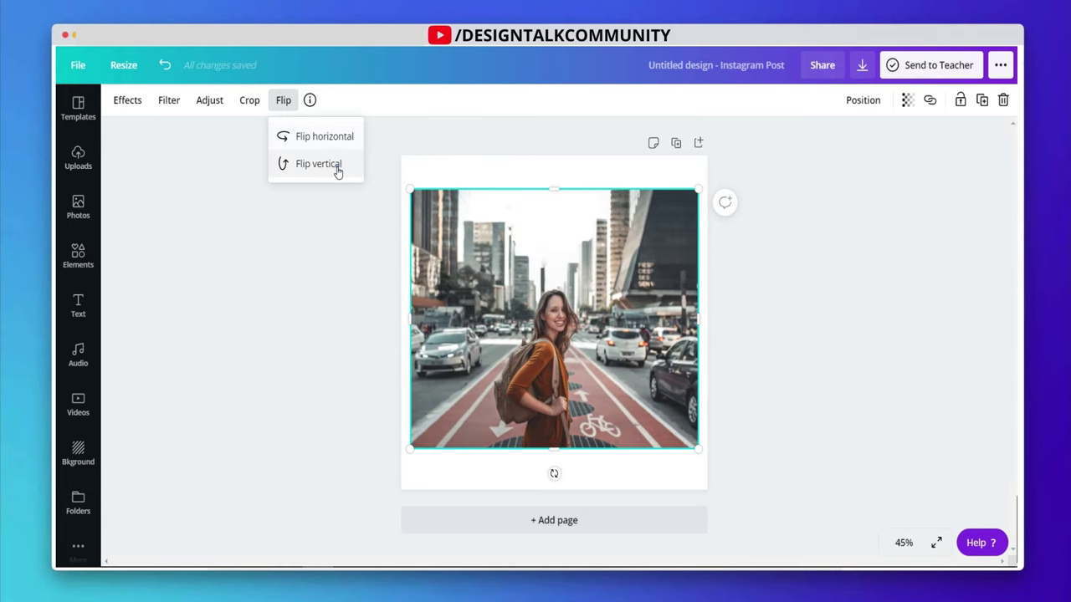
{"action": "left_click", "coordinate": [338, 171]}
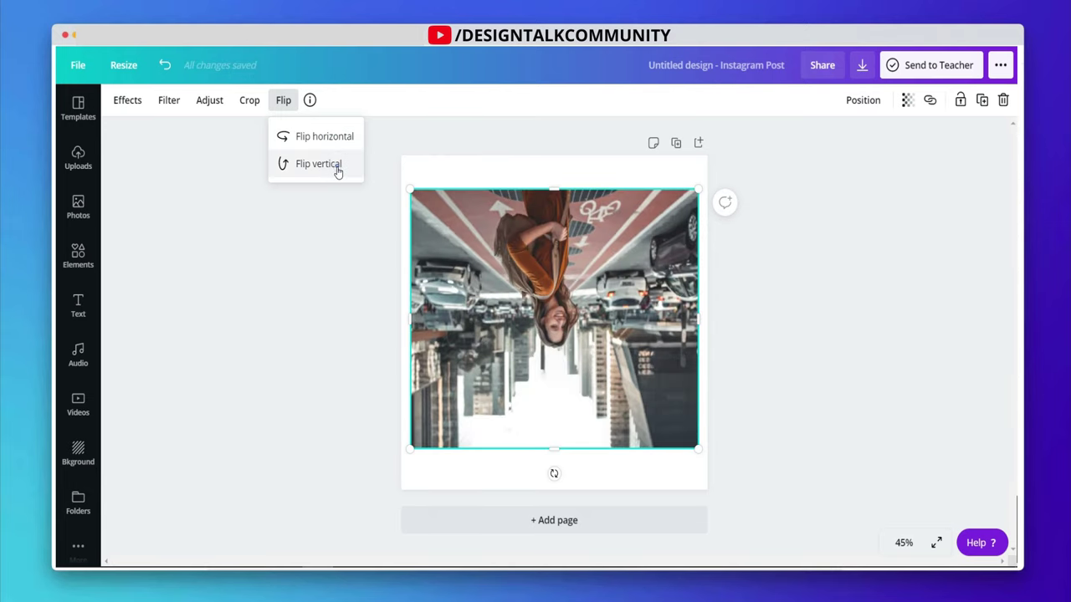
{"action": "left_click", "coordinate": [338, 171]}
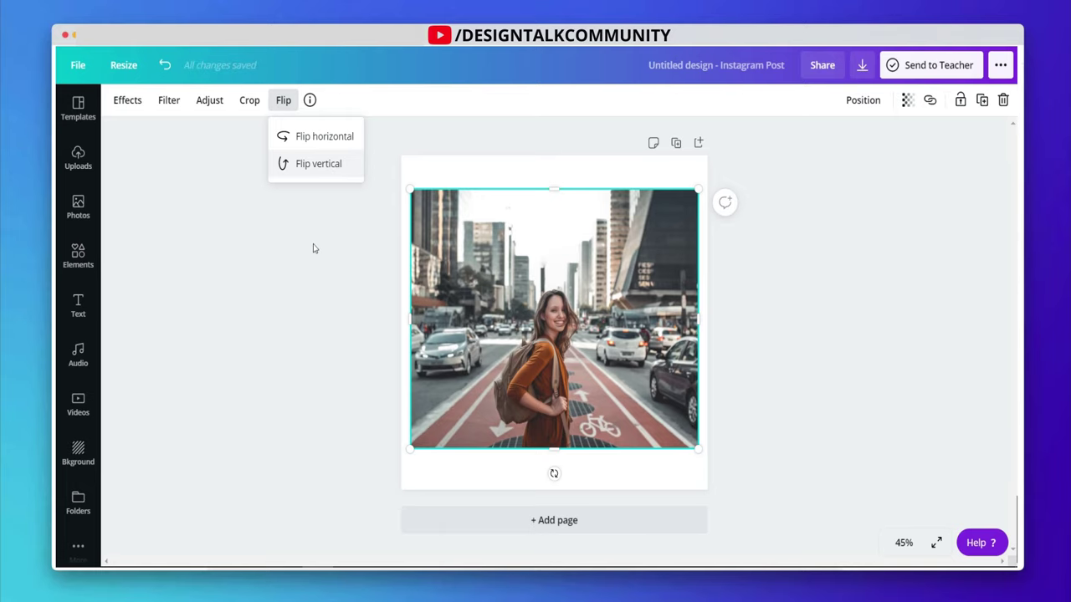
{"action": "left_click", "coordinate": [285, 299]}
{"action": "left_click", "coordinate": [285, 300]}
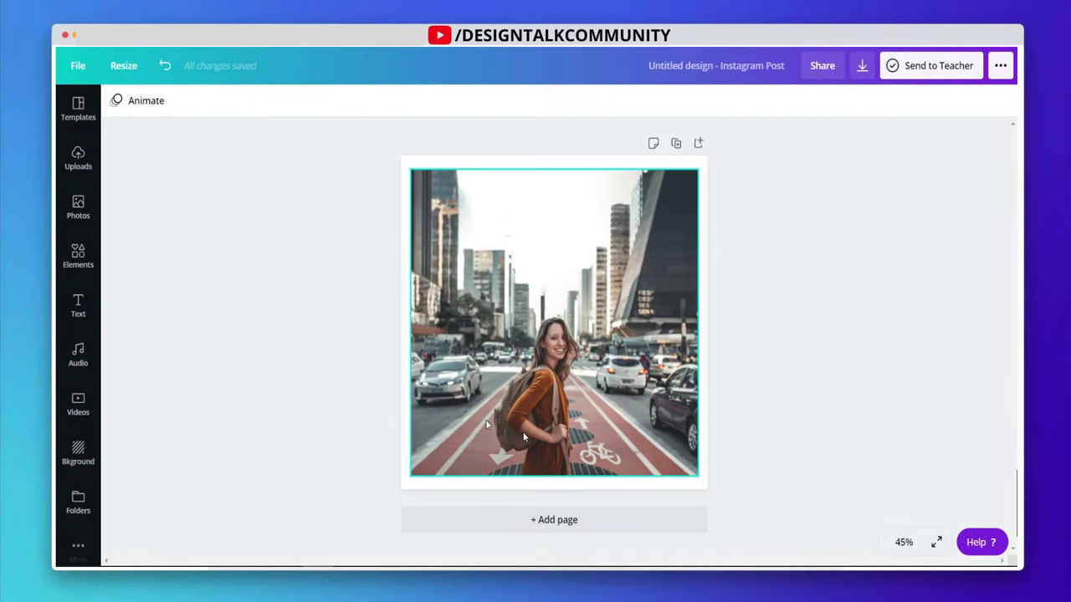
Browse the photo's effects: Duotone, Pixelate, BadTV, ColorMix, Glitch and Shadows
{"action": "left_click", "coordinate": [515, 245]}
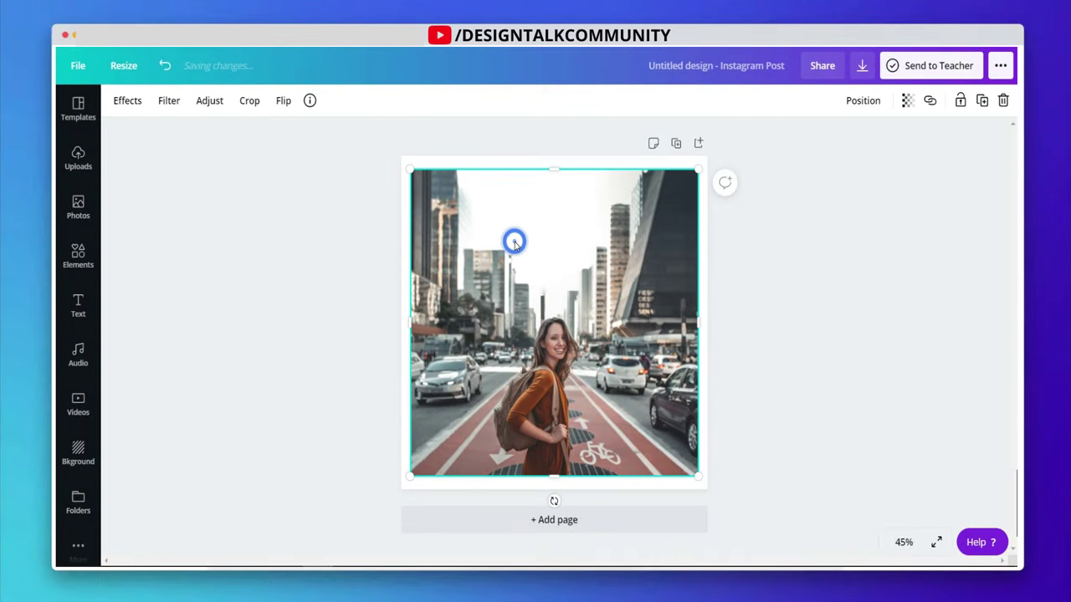
{"action": "left_click", "coordinate": [126, 102]}
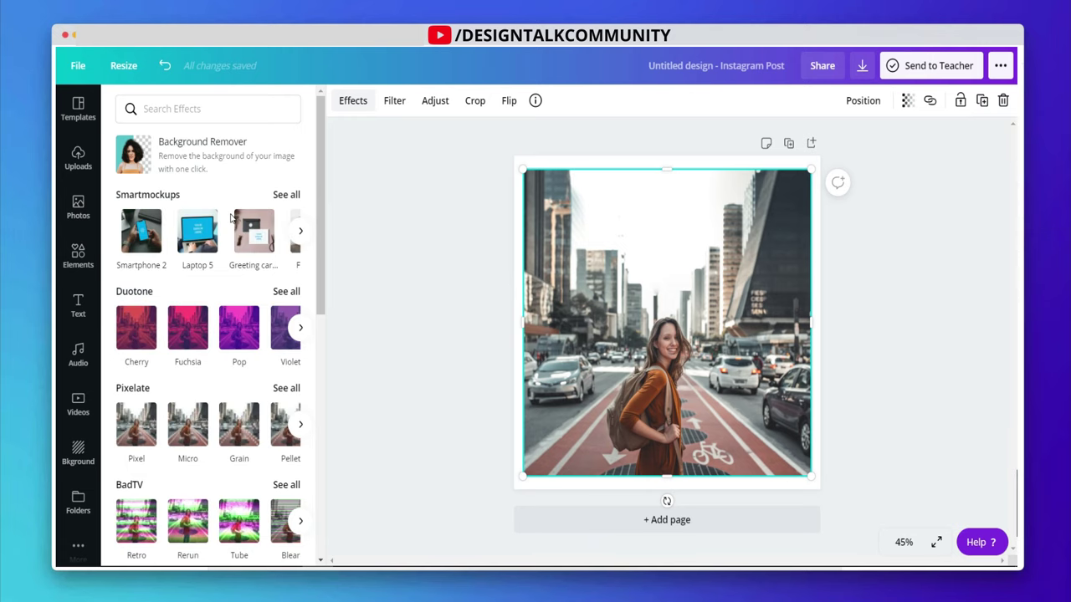
{"action": "scroll", "coordinate": [230, 217], "scroll_direction": "down", "scroll_amount": 5}
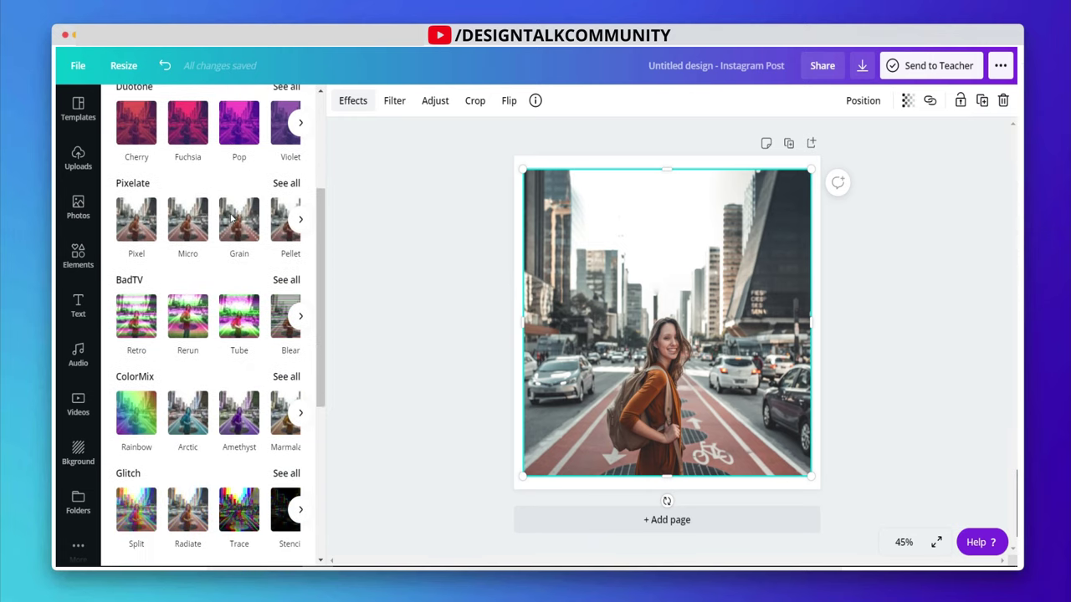
{"action": "scroll", "coordinate": [231, 217], "scroll_direction": "down", "scroll_amount": 3}
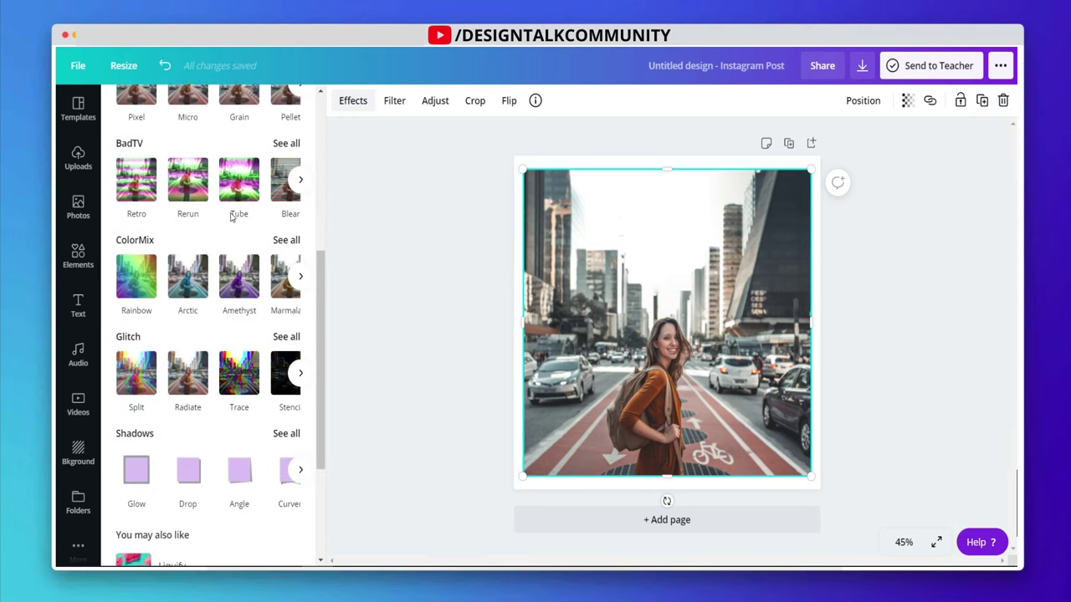
{"action": "scroll", "coordinate": [232, 217], "scroll_direction": "down", "scroll_amount": 4}
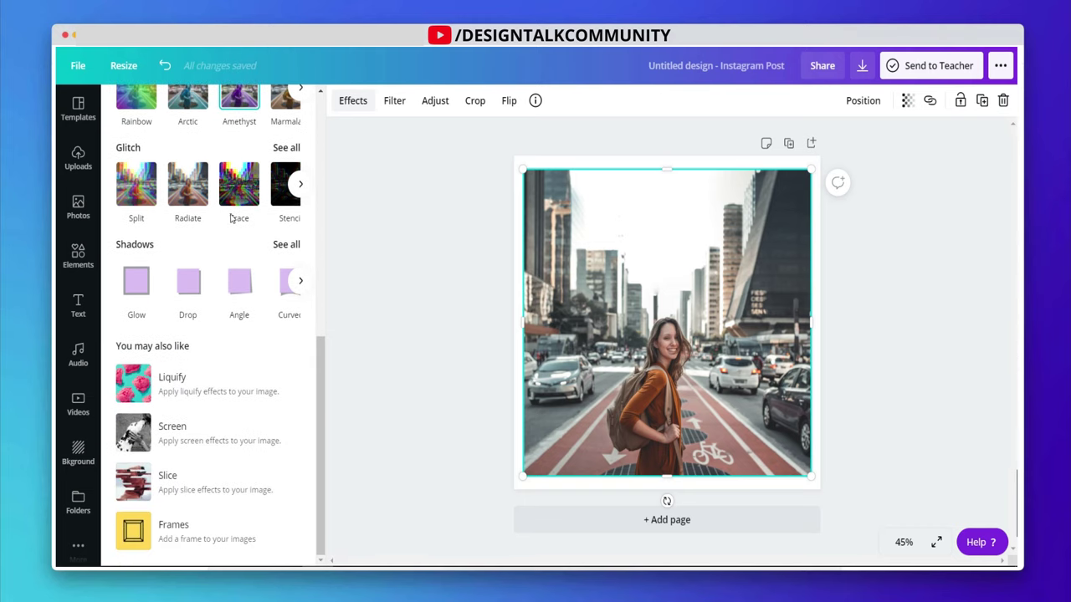
{"action": "scroll", "coordinate": [231, 218], "scroll_direction": "up", "scroll_amount": 6}
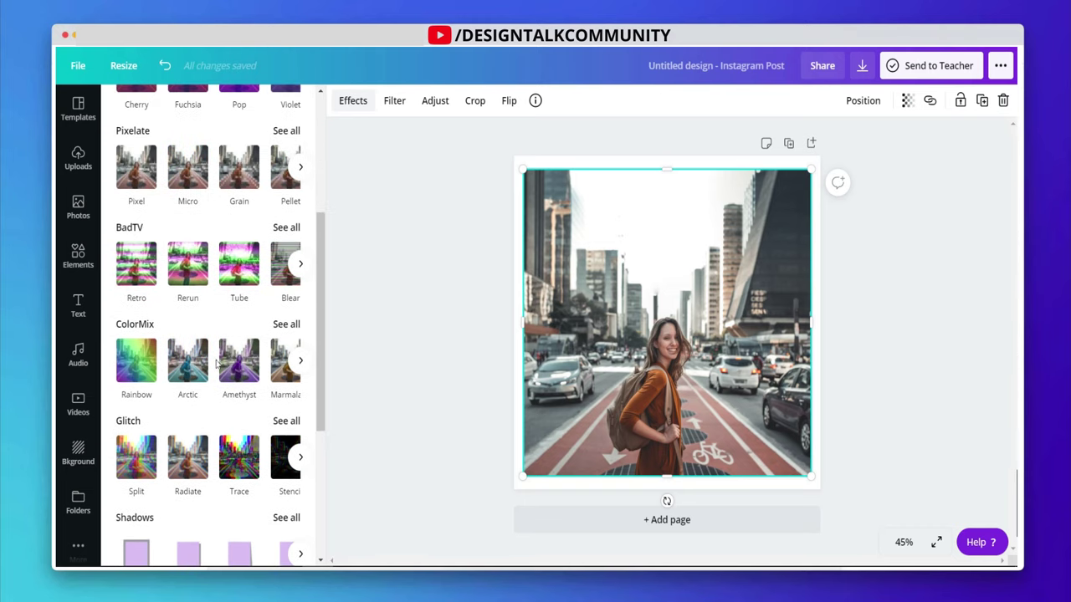
Apply ColorMix Marmalade to the photo with Hue 0.1 and Saturation 0.4
{"action": "left_click", "coordinate": [287, 325]}
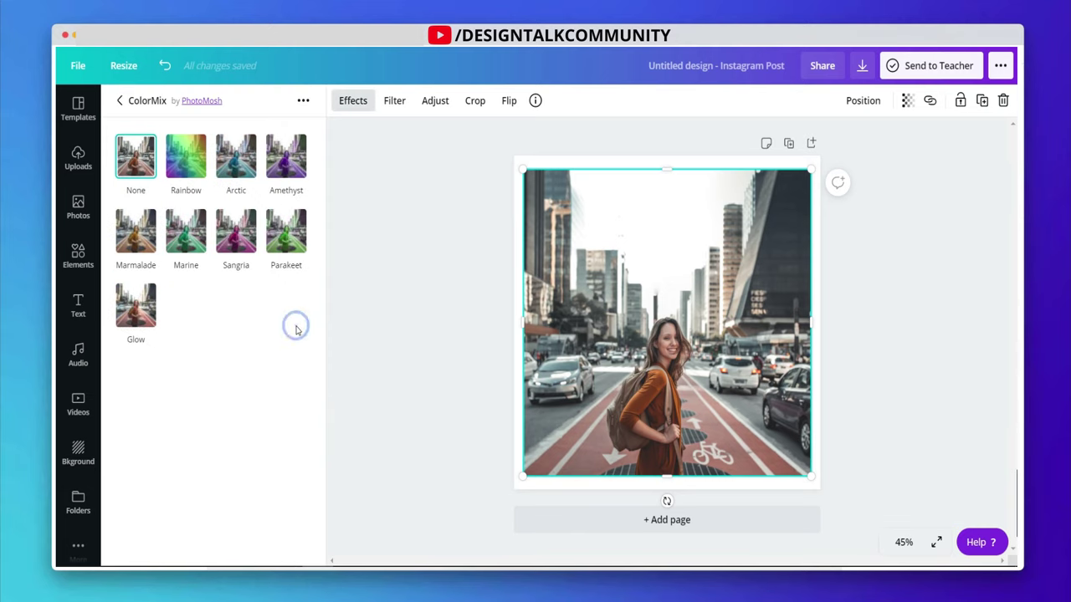
{"action": "left_click", "coordinate": [131, 241]}
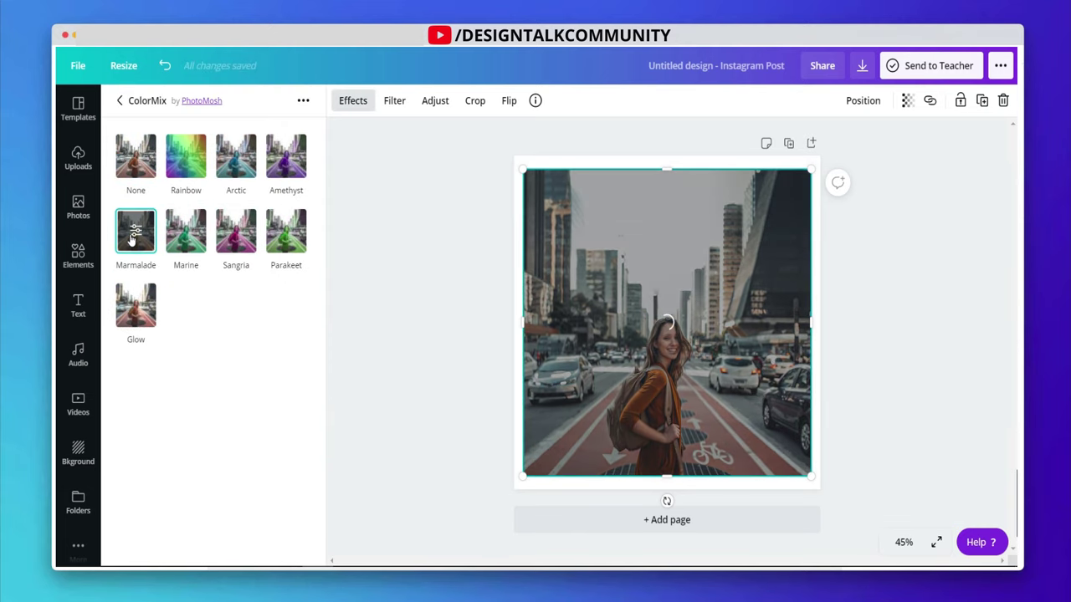
{"action": "left_click", "coordinate": [130, 236]}
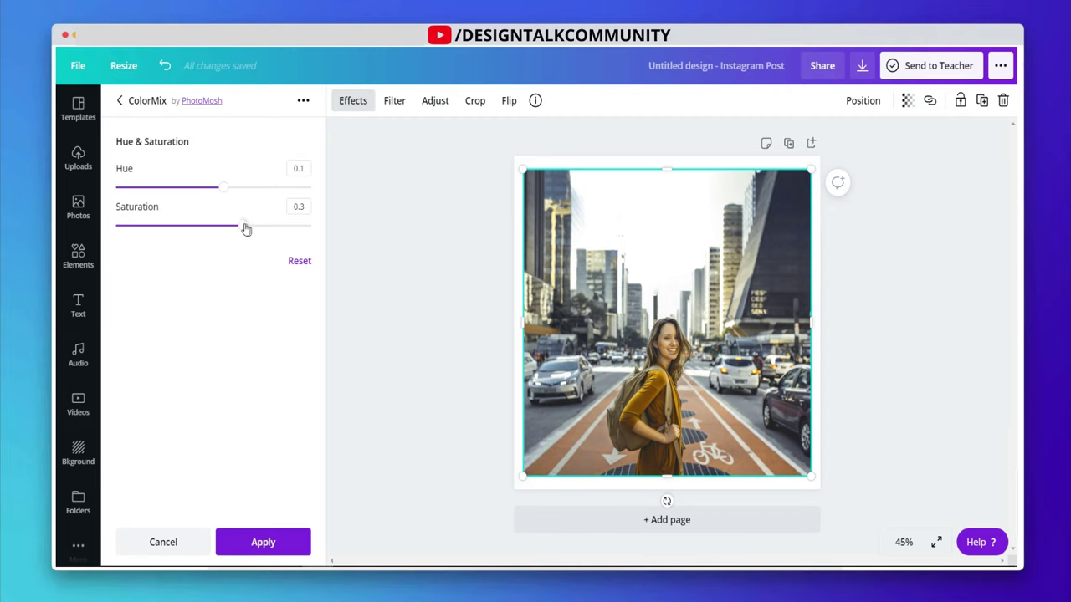
{"action": "left_click_drag", "start_coordinate": [245, 230], "coordinate": [178, 228]}
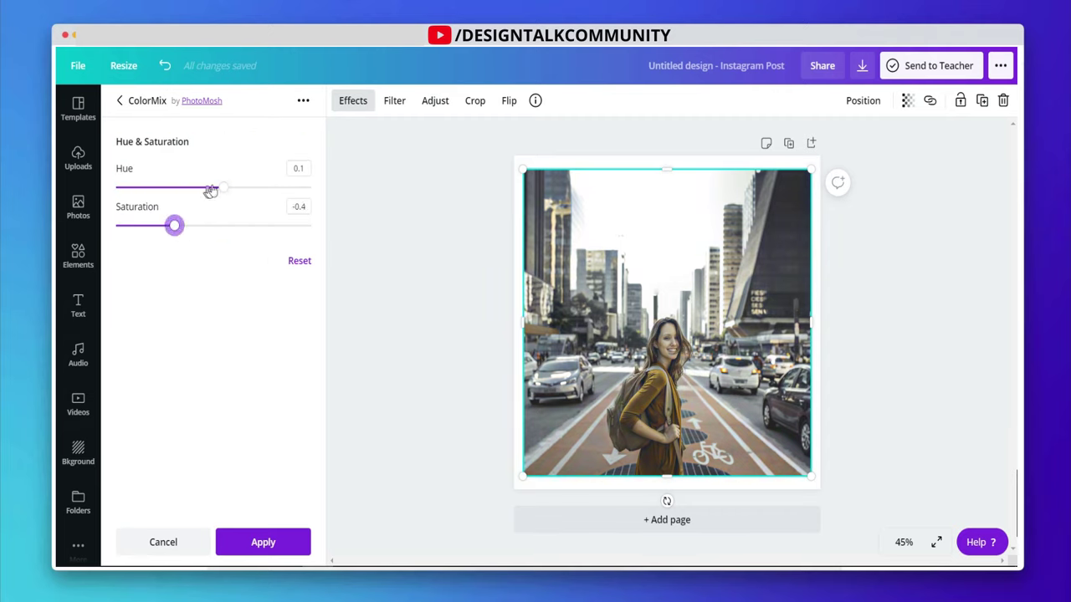
{"action": "left_click_drag", "start_coordinate": [222, 187], "coordinate": [253, 189]}
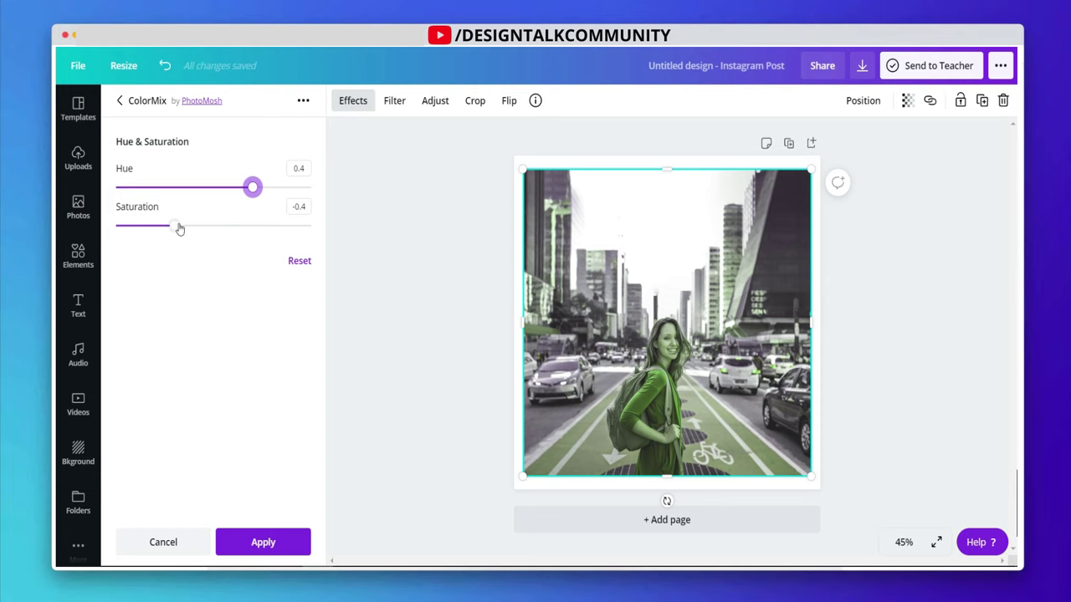
{"action": "left_click_drag", "start_coordinate": [178, 227], "coordinate": [252, 226]}
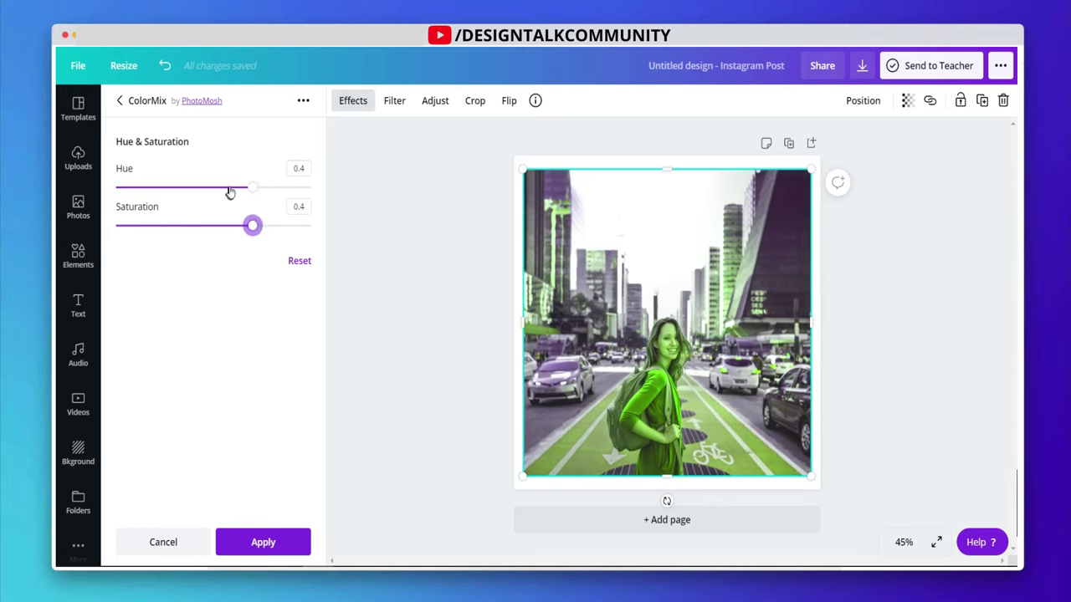
{"action": "mouse_move", "coordinate": [244, 189]}
{"action": "left_mouse_down"}
{"action": "mouse_move", "coordinate": [165, 186]}
{"action": "mouse_move", "coordinate": [234, 187]}
{"action": "mouse_move", "coordinate": [224, 188]}
{"action": "left_mouse_up"}
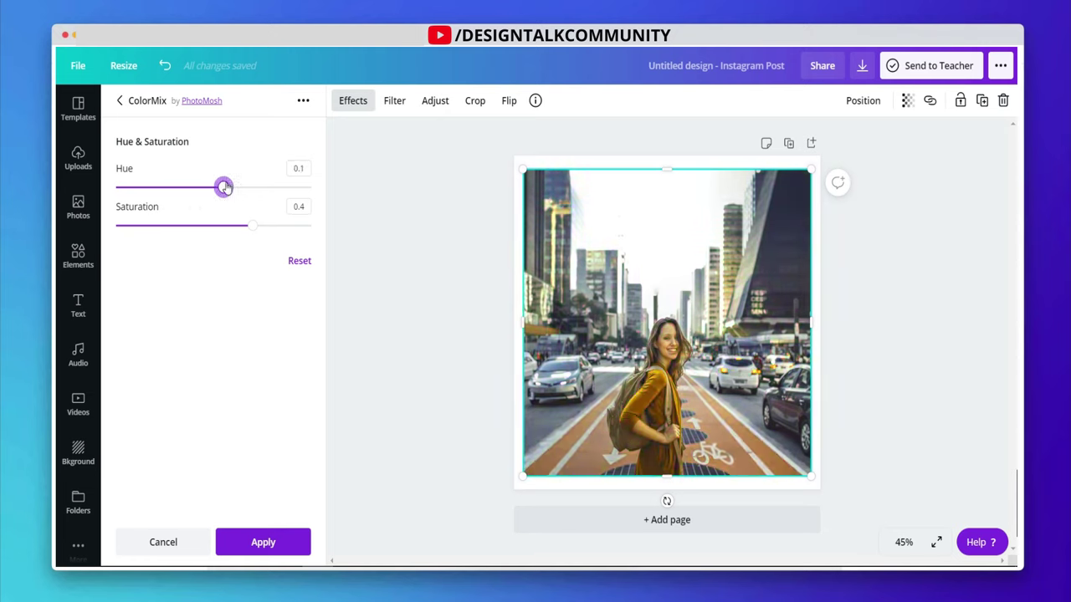
{"action": "left_click", "coordinate": [268, 541]}
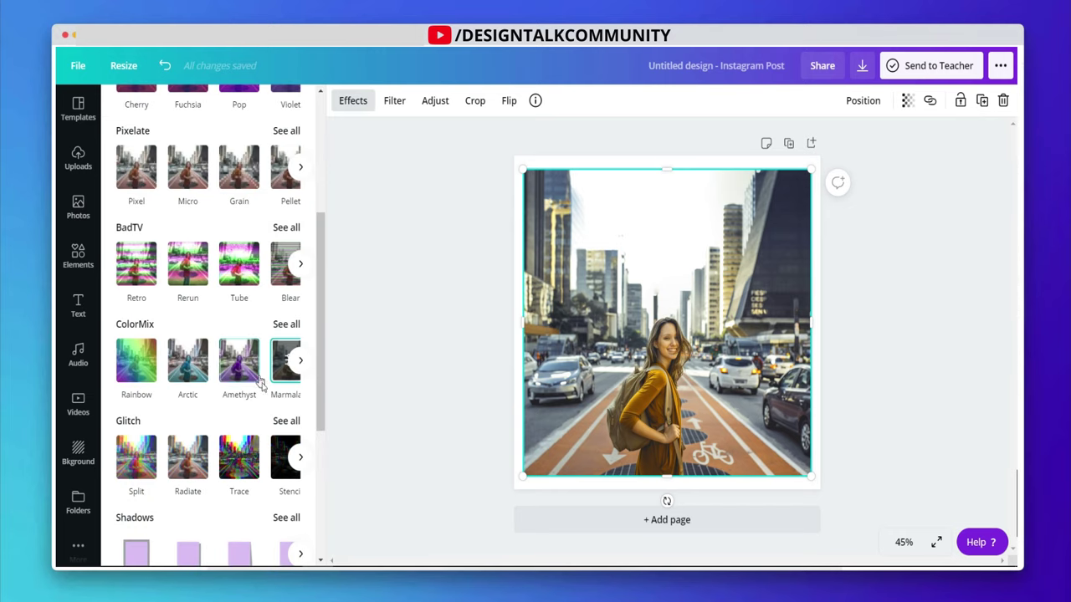
Preview a Drop shadow on the photo, then cancel it and close Effects
{"action": "scroll", "coordinate": [197, 410], "scroll_direction": "down", "scroll_amount": 3}
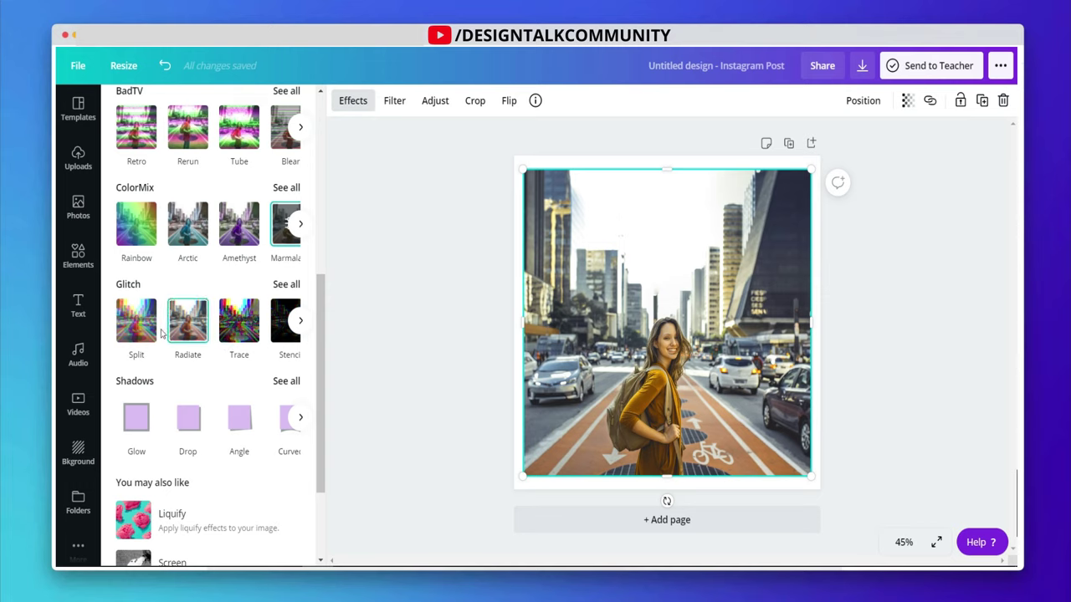
{"action": "scroll", "coordinate": [187, 423], "scroll_direction": "down", "scroll_amount": 3}
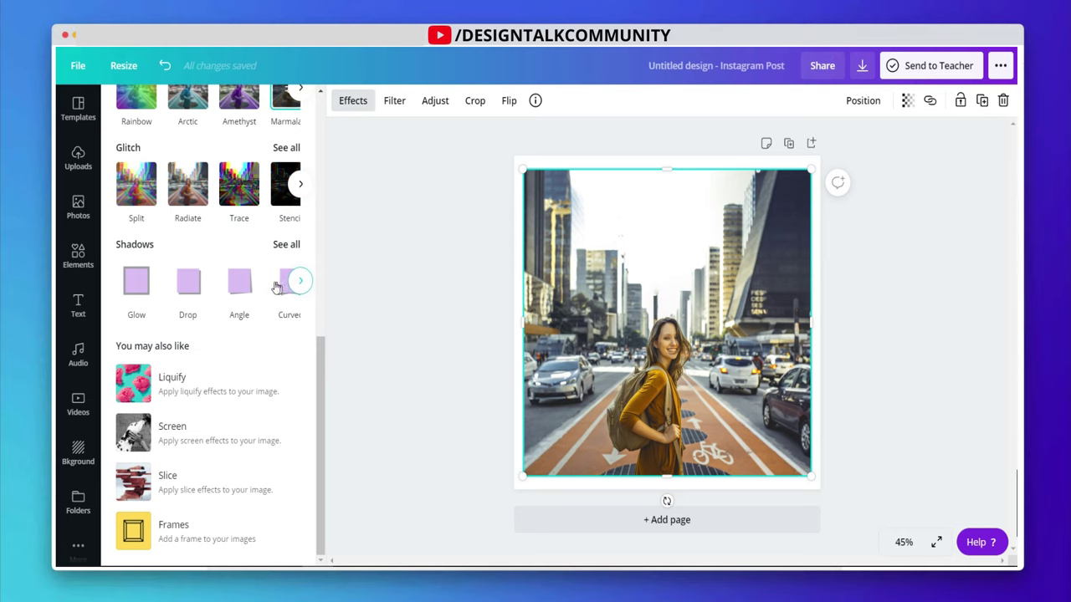
{"action": "left_click", "coordinate": [301, 280]}
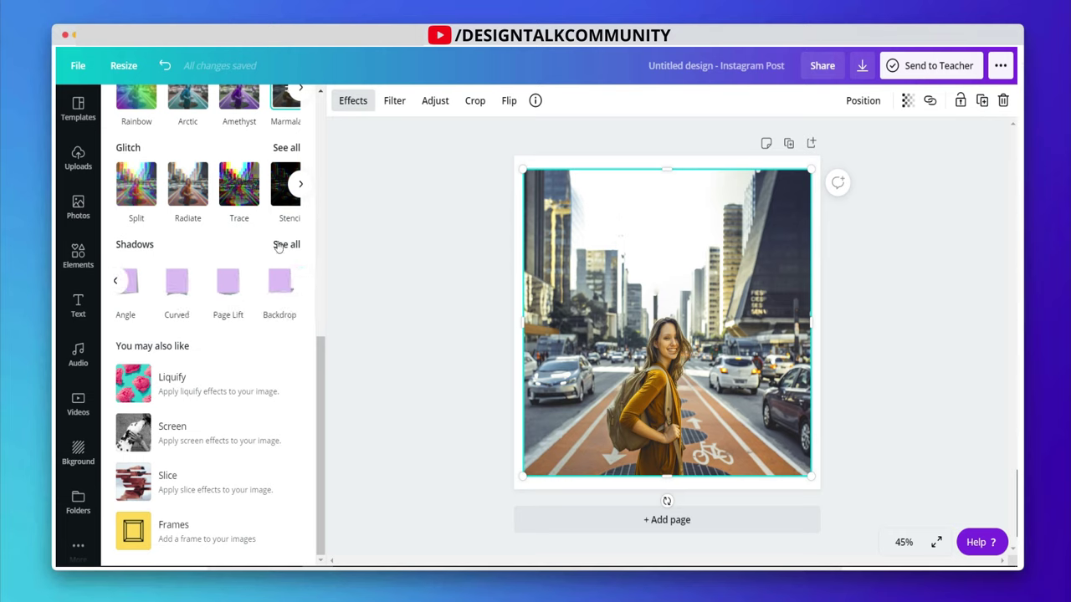
{"action": "left_click", "coordinate": [117, 282]}
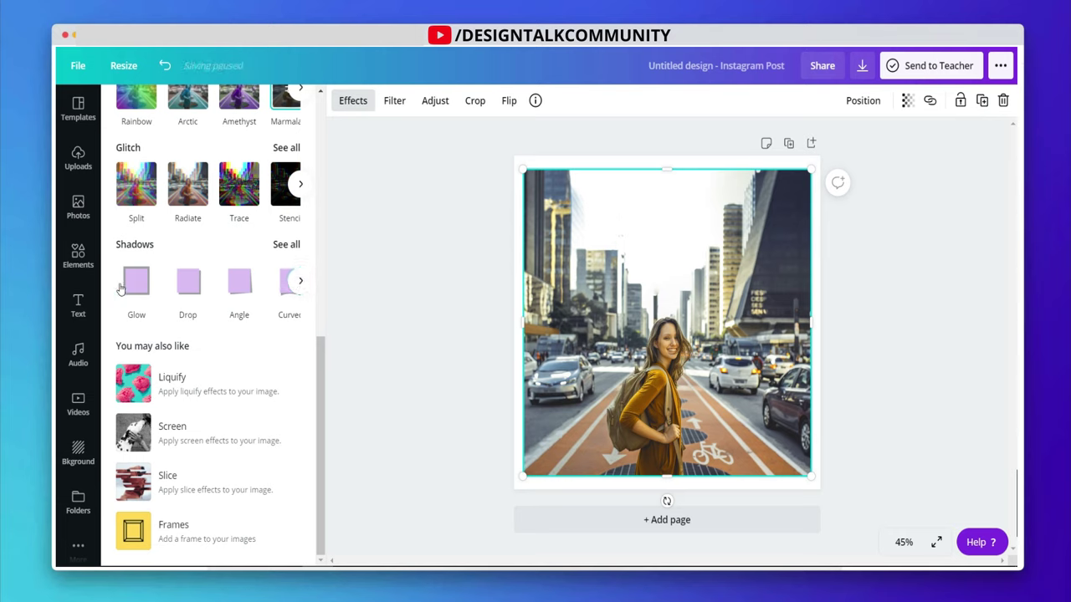
{"action": "left_click", "coordinate": [189, 283]}
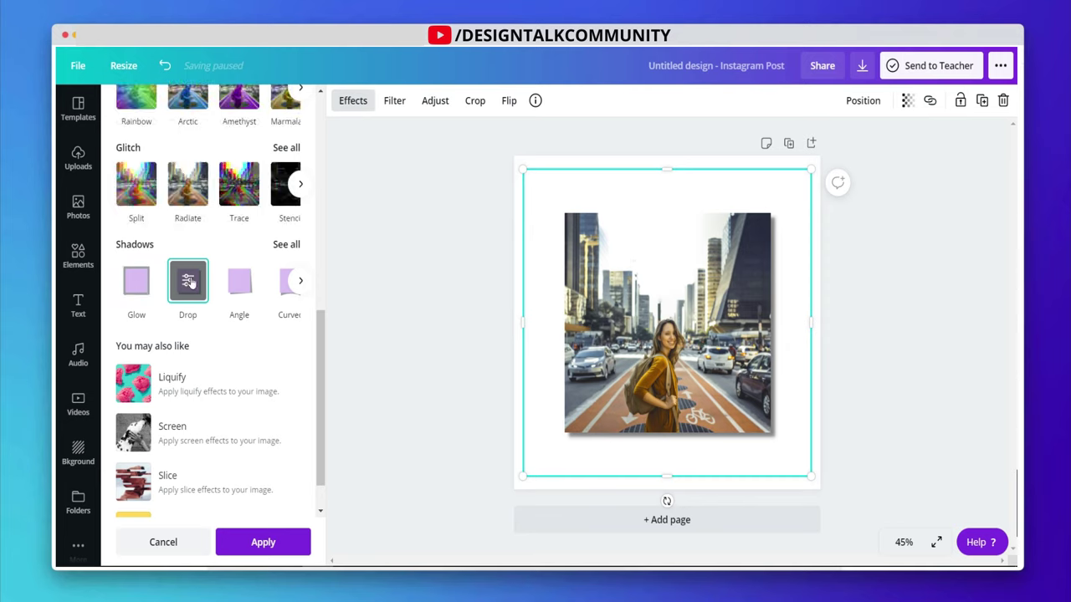
{"action": "scroll", "coordinate": [215, 306], "scroll_direction": "up", "scroll_amount": 4}
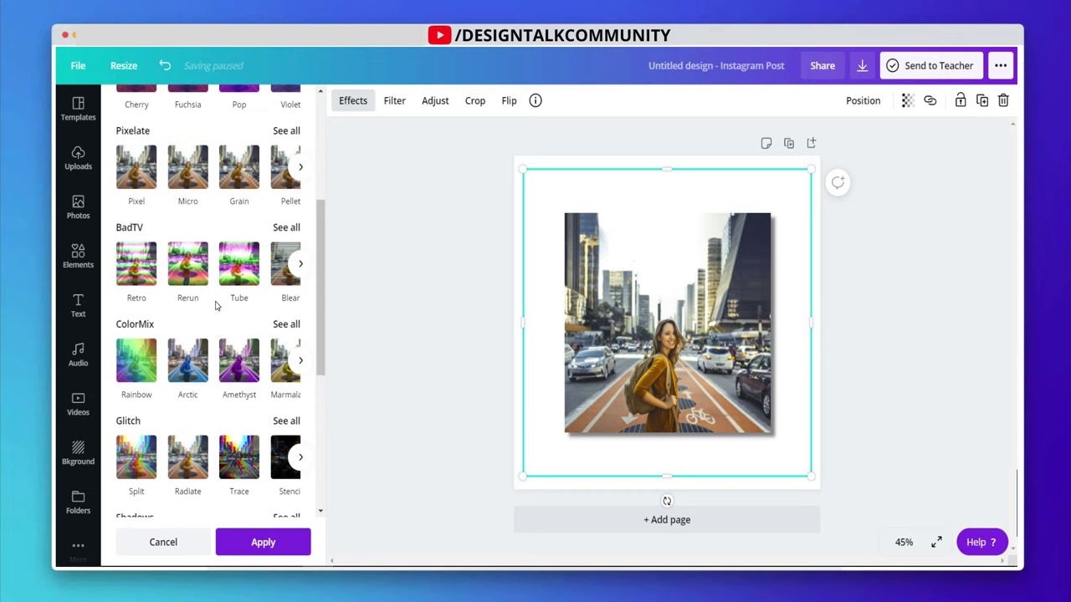
{"action": "scroll", "coordinate": [191, 277], "scroll_direction": "down", "scroll_amount": 4}
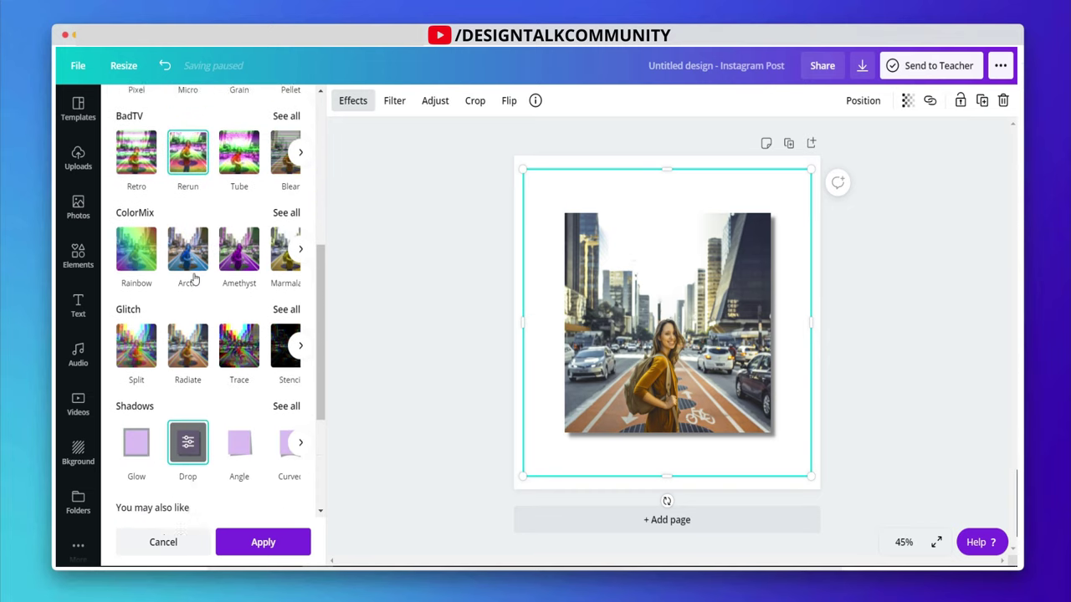
{"action": "scroll", "coordinate": [199, 411], "scroll_direction": "down", "scroll_amount": 1}
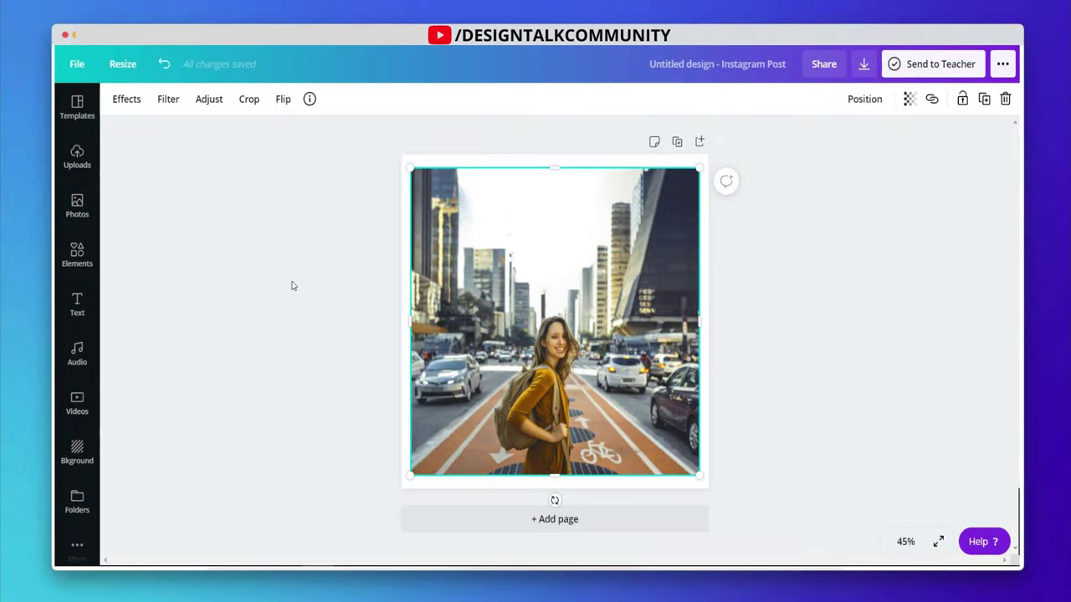
Try the Edge, Festive (lowered intensity) and Cali filters on the photo
{"action": "left_click", "coordinate": [167, 100]}
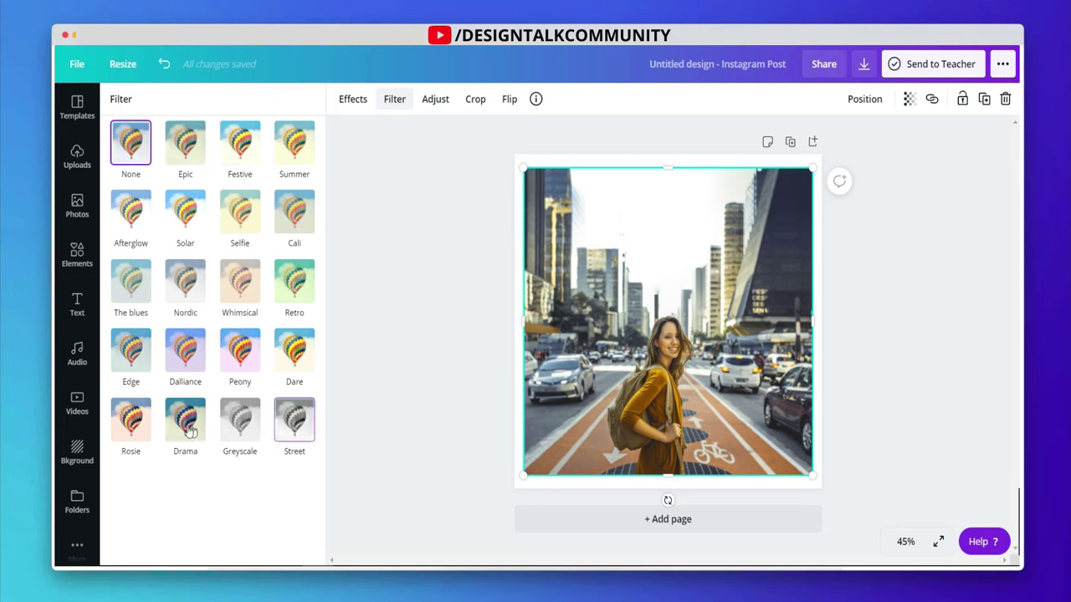
{"action": "left_click", "coordinate": [137, 360]}
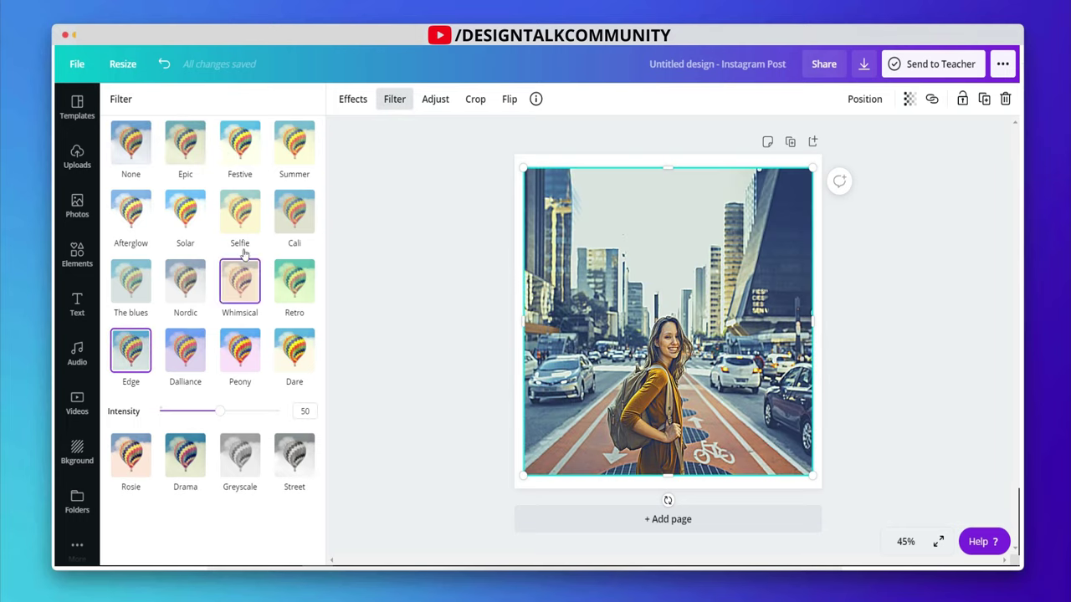
{"action": "left_click", "coordinate": [240, 155]}
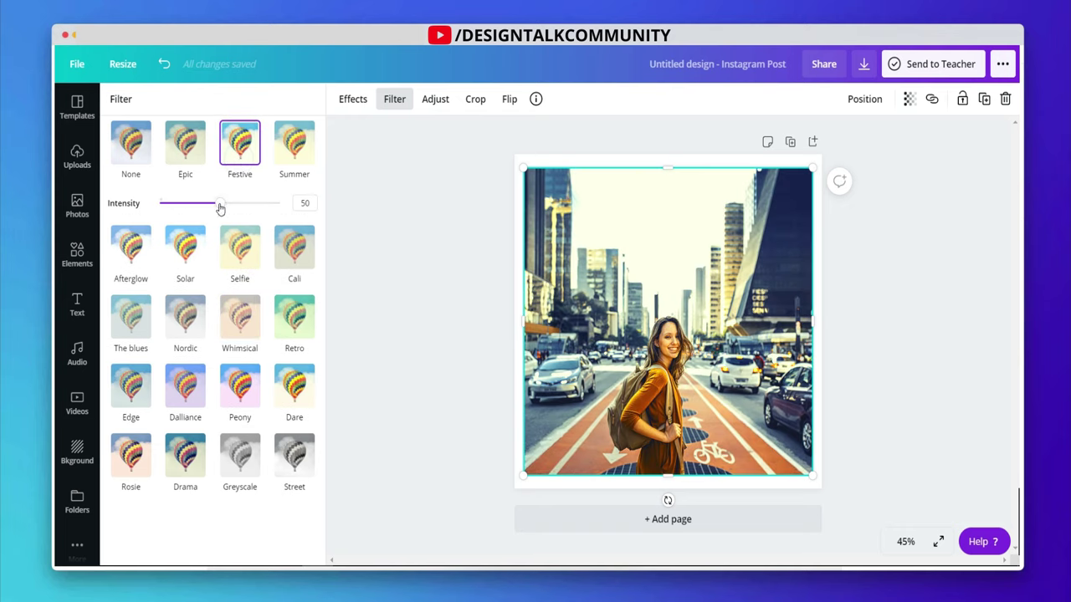
{"action": "left_click_drag", "start_coordinate": [219, 208], "coordinate": [190, 207]}
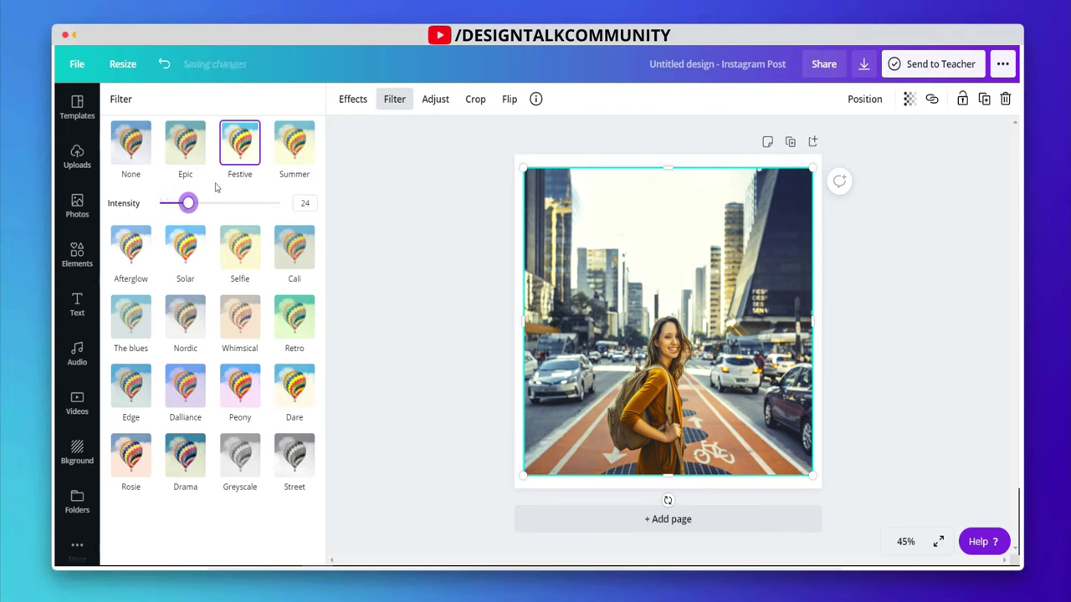
{"action": "left_click", "coordinate": [293, 251]}
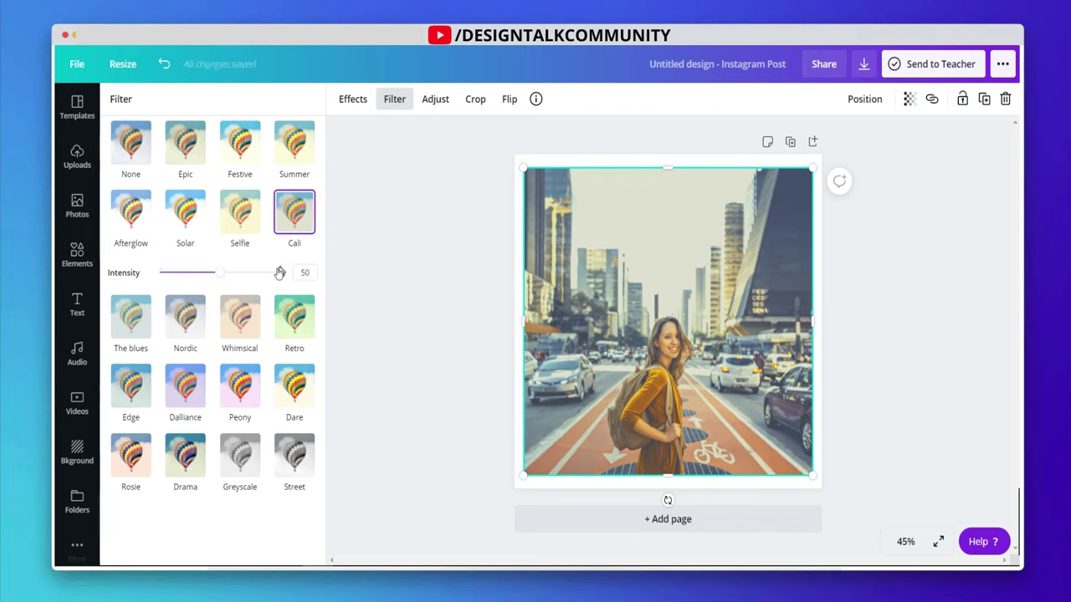
After trying a weakened Street filter, settle on Solar at intensity 15
{"action": "left_click", "coordinate": [296, 473]}
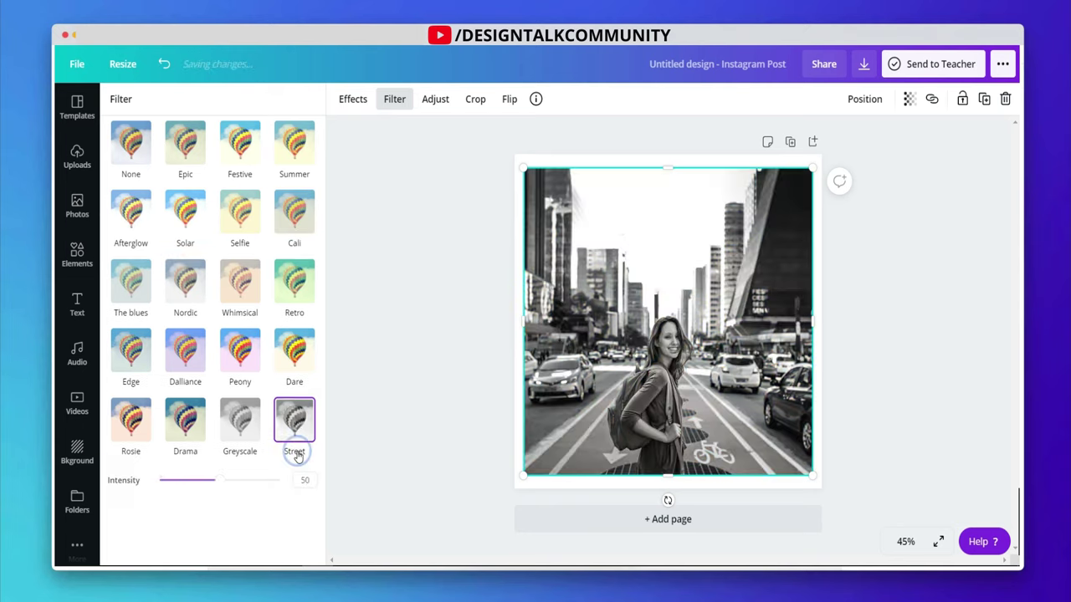
{"action": "left_click_drag", "start_coordinate": [217, 481], "coordinate": [180, 481]}
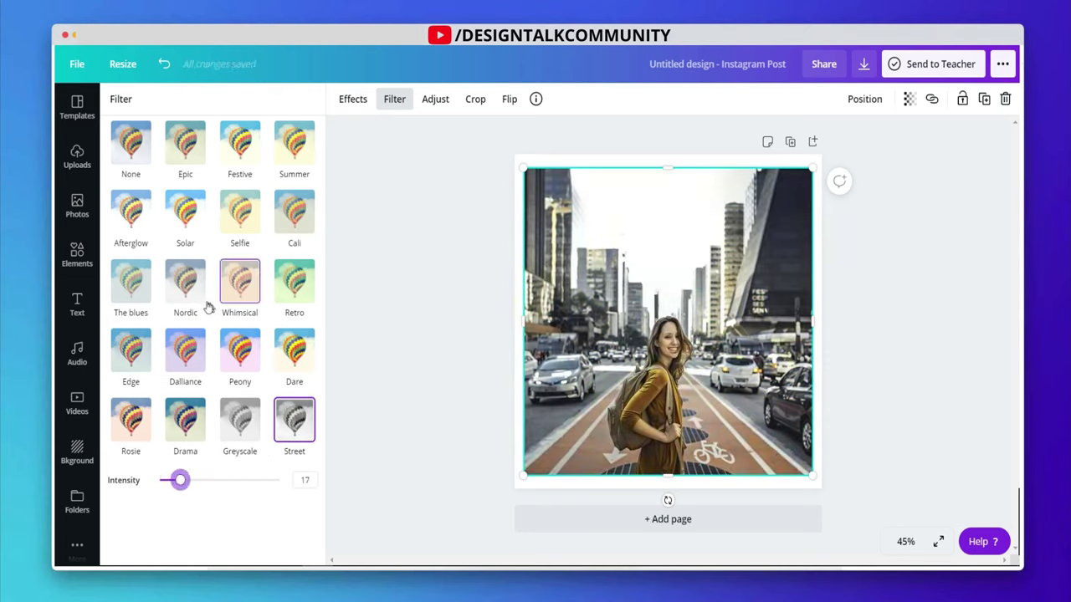
{"action": "left_click", "coordinate": [186, 214]}
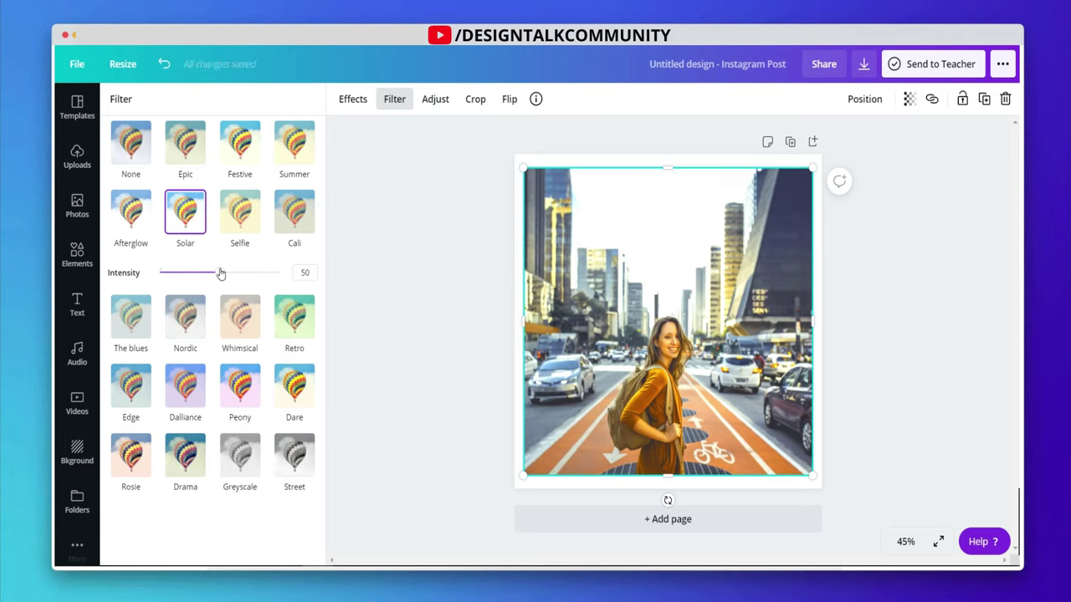
{"action": "left_click_drag", "start_coordinate": [221, 274], "coordinate": [177, 272]}
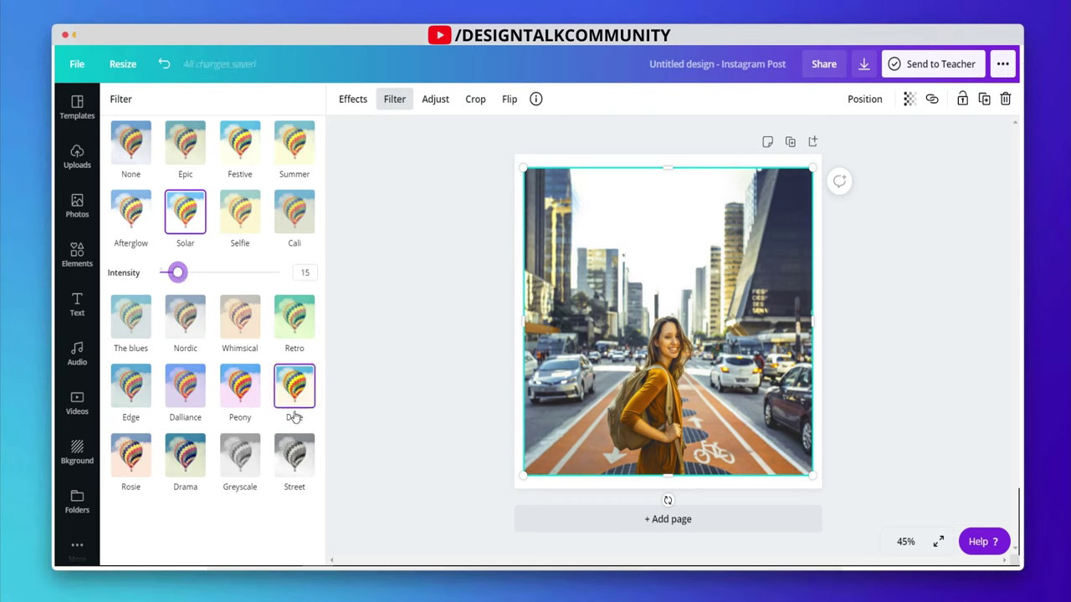
{"action": "left_click", "coordinate": [430, 395]}
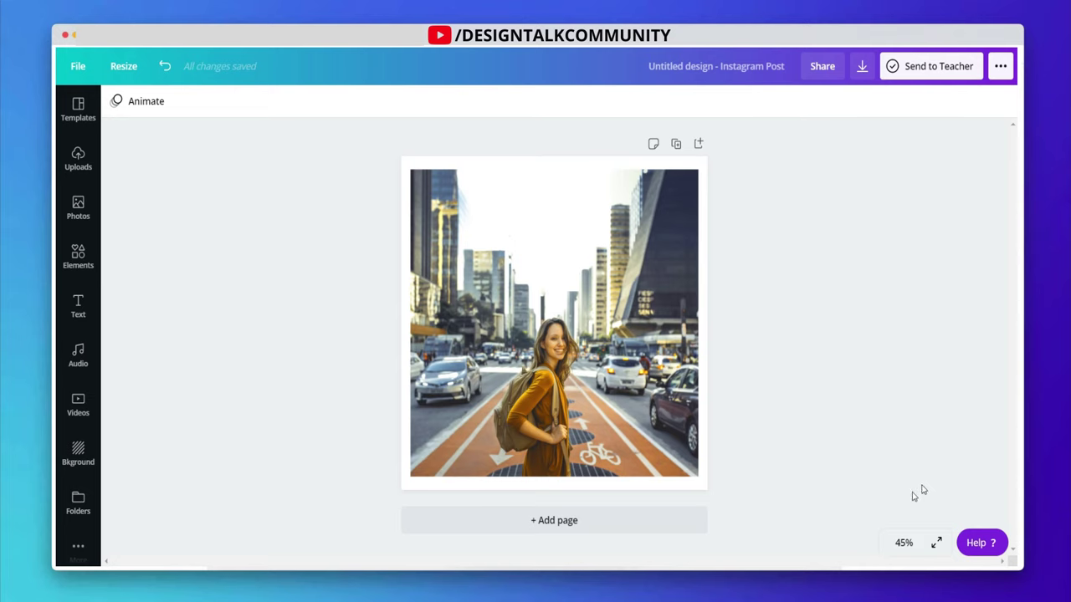
{"action": "left_click", "coordinate": [538, 363]}
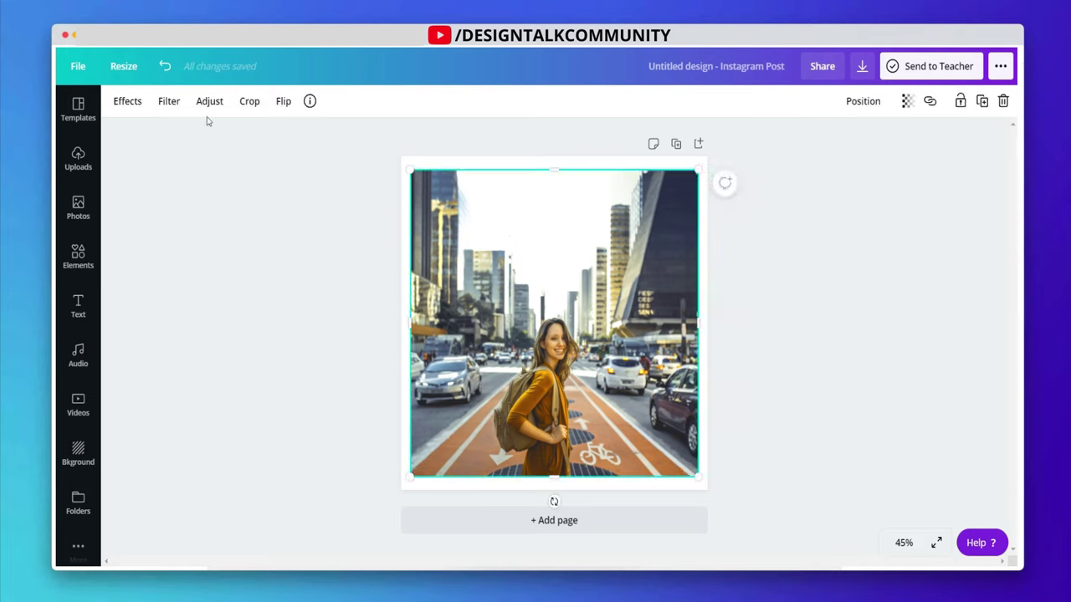
Adjust the photo to Brightness 3, Contrast 42, Saturation 31, Vignette 48, and check the filter code
{"action": "left_click", "coordinate": [209, 102]}
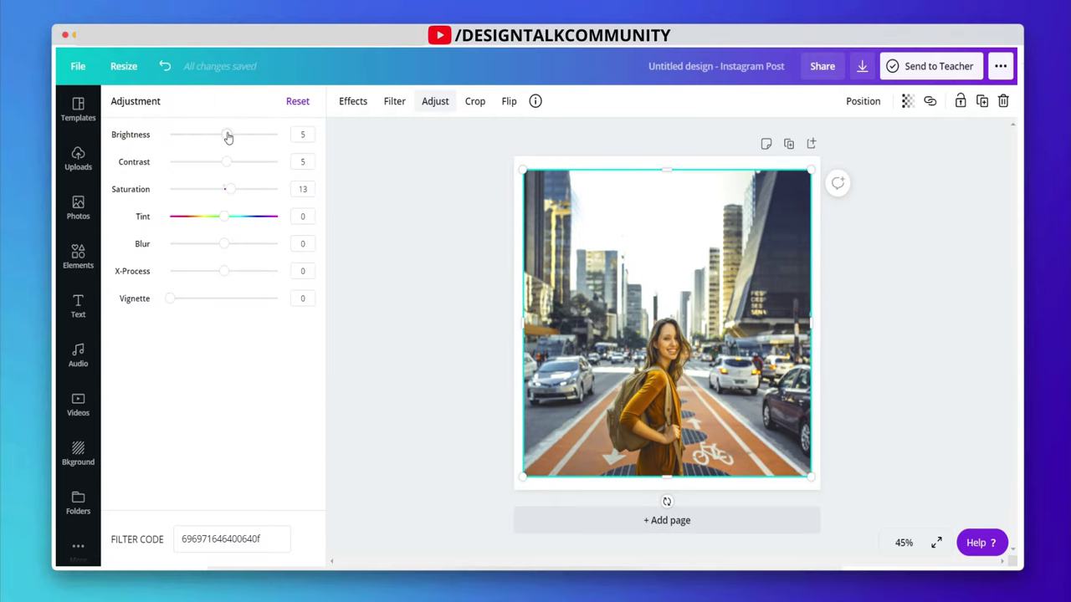
{"action": "mouse_move", "coordinate": [228, 136]}
{"action": "left_mouse_down"}
{"action": "mouse_move", "coordinate": [249, 133]}
{"action": "mouse_move", "coordinate": [209, 137]}
{"action": "mouse_move", "coordinate": [226, 137]}
{"action": "left_mouse_up"}
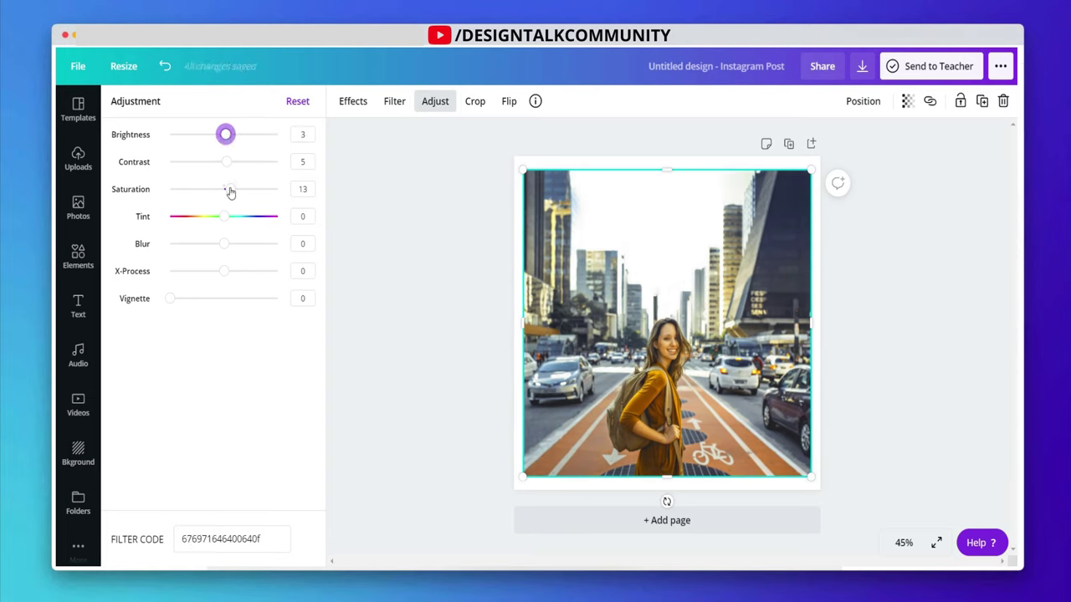
{"action": "left_click_drag", "start_coordinate": [231, 192], "coordinate": [224, 219]}
{"action": "left_click_drag", "start_coordinate": [225, 163], "coordinate": [240, 192]}
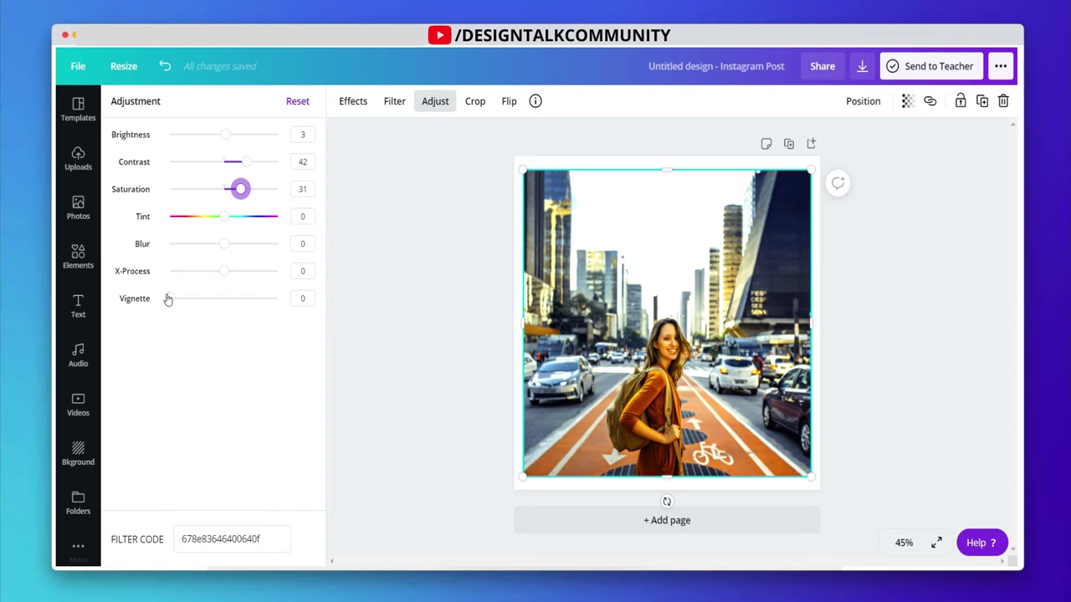
{"action": "left_click_drag", "start_coordinate": [167, 299], "coordinate": [220, 299]}
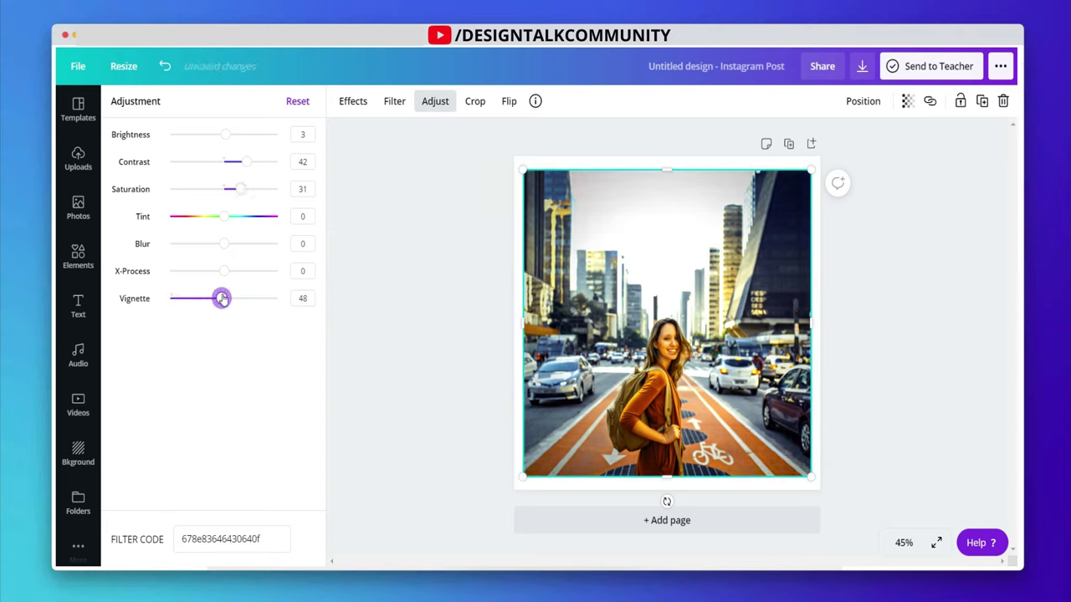
{"action": "left_click", "coordinate": [209, 387]}
{"action": "left_click", "coordinate": [267, 542]}
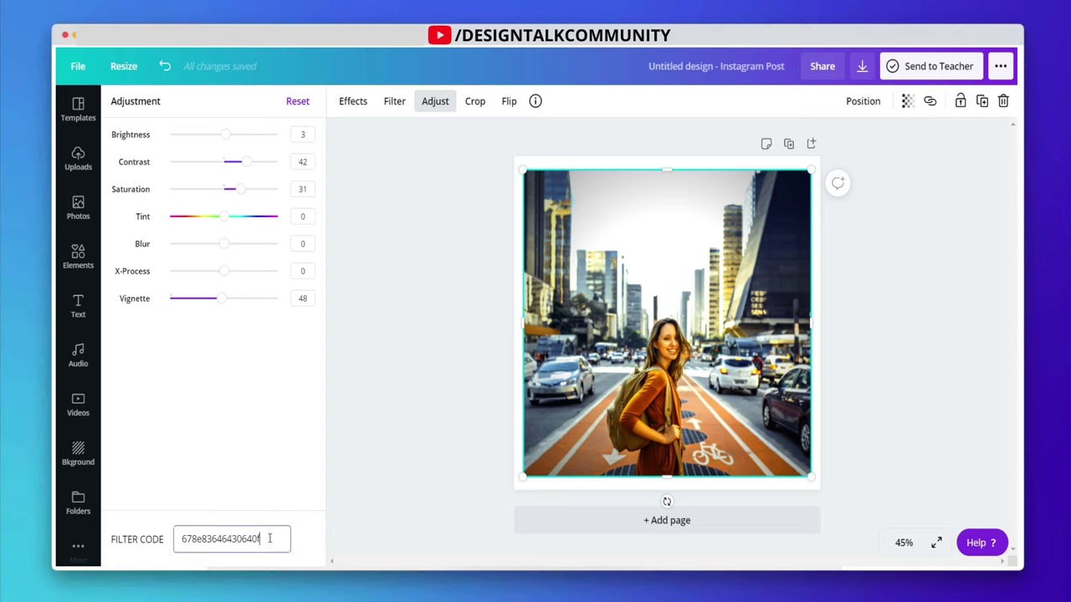
{"action": "left_click_drag", "start_coordinate": [265, 538], "coordinate": [204, 539]}
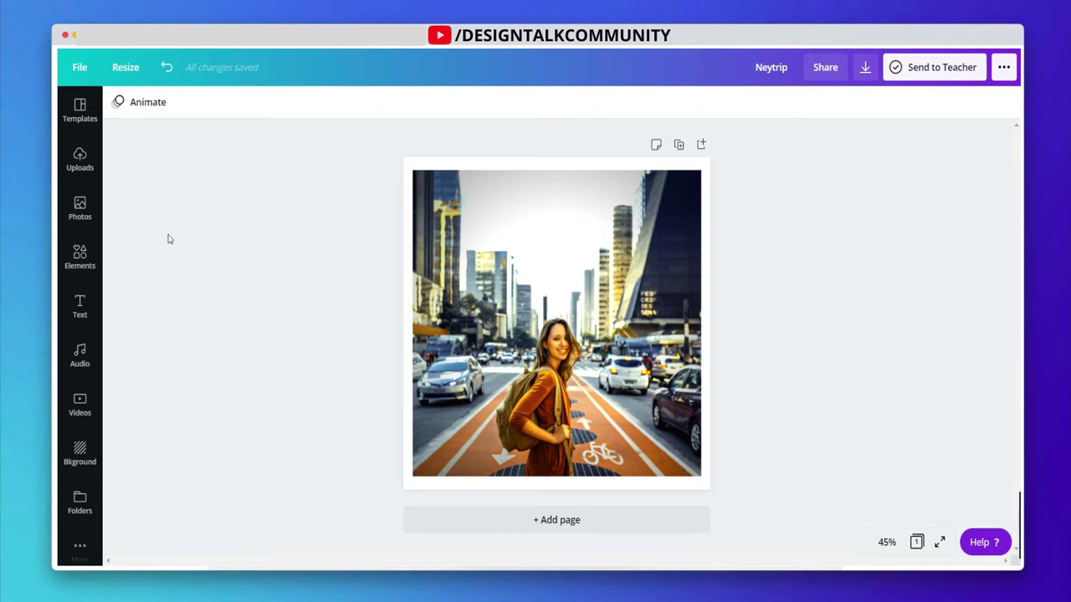
Add the neon Sparkle font combination onto the street photo and shrink it
{"action": "left_click", "coordinate": [81, 308]}
{"action": "scroll", "coordinate": [198, 214], "scroll_direction": "down", "scroll_amount": 10}
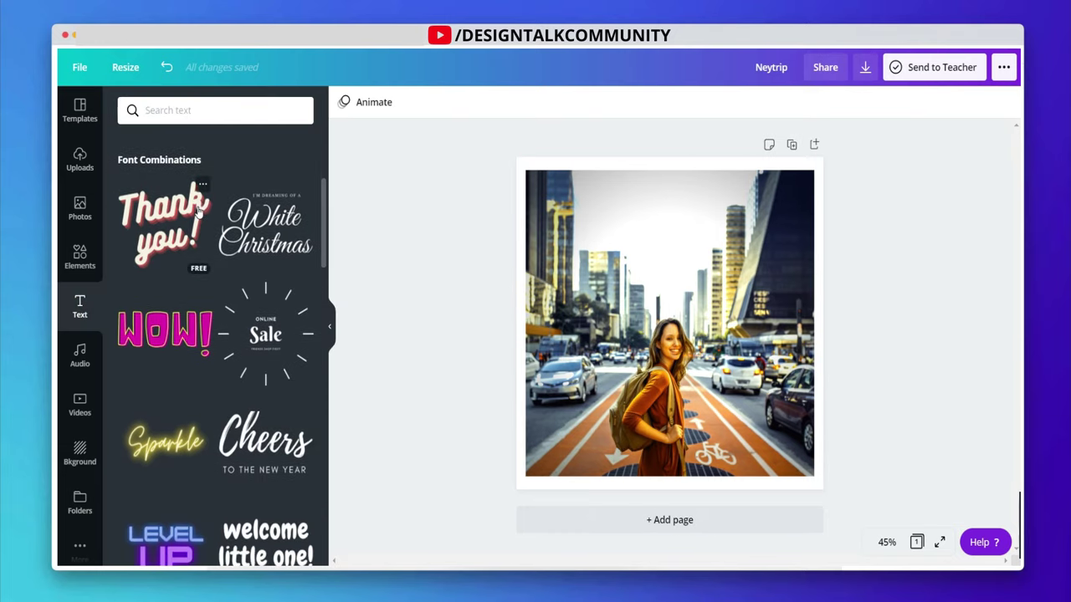
{"action": "scroll", "coordinate": [198, 215], "scroll_direction": "down", "scroll_amount": 5}
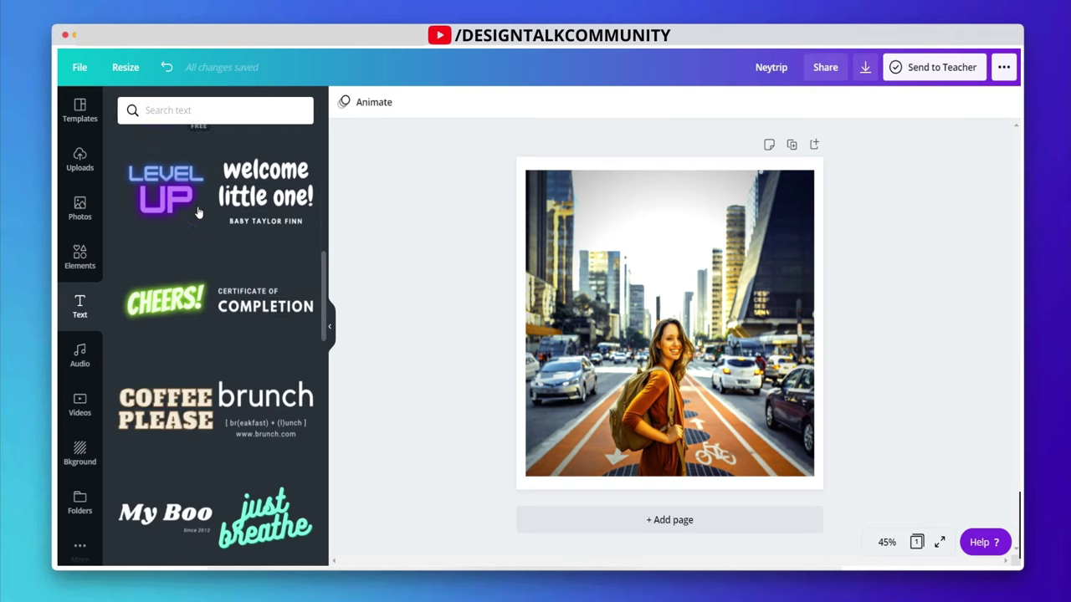
{"action": "scroll", "coordinate": [199, 385], "scroll_direction": "down", "scroll_amount": 5}
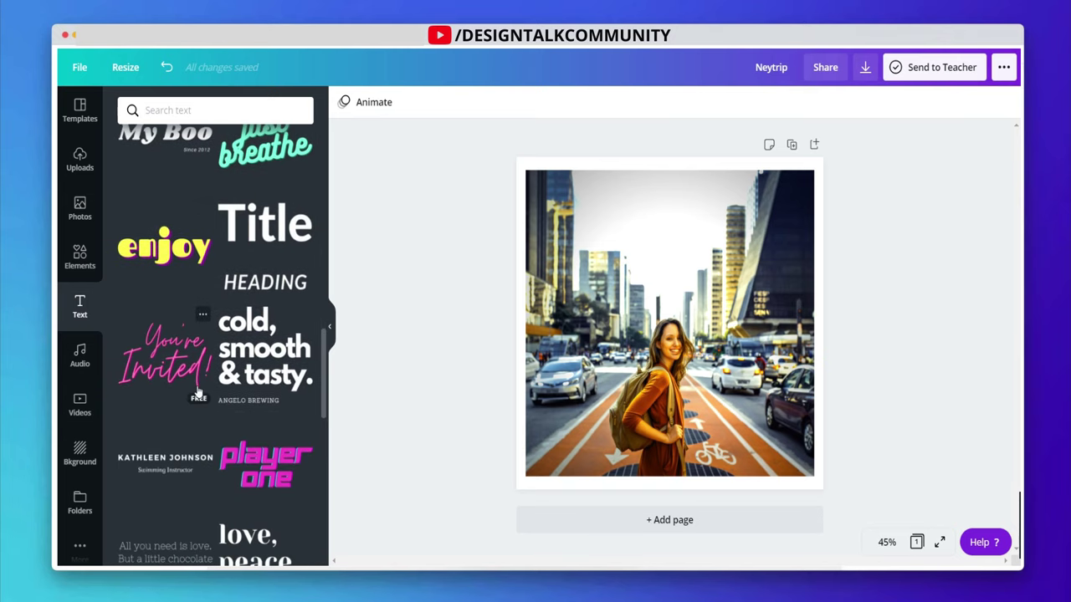
{"action": "scroll", "coordinate": [198, 389], "scroll_direction": "up", "scroll_amount": 5}
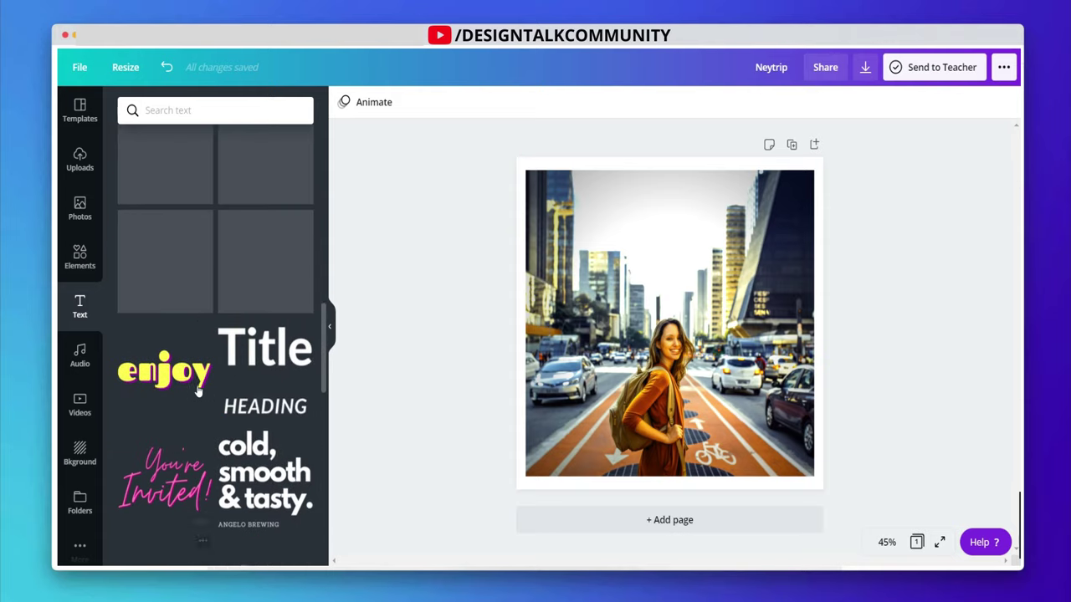
{"action": "scroll", "coordinate": [198, 387], "scroll_direction": "up", "scroll_amount": 5}
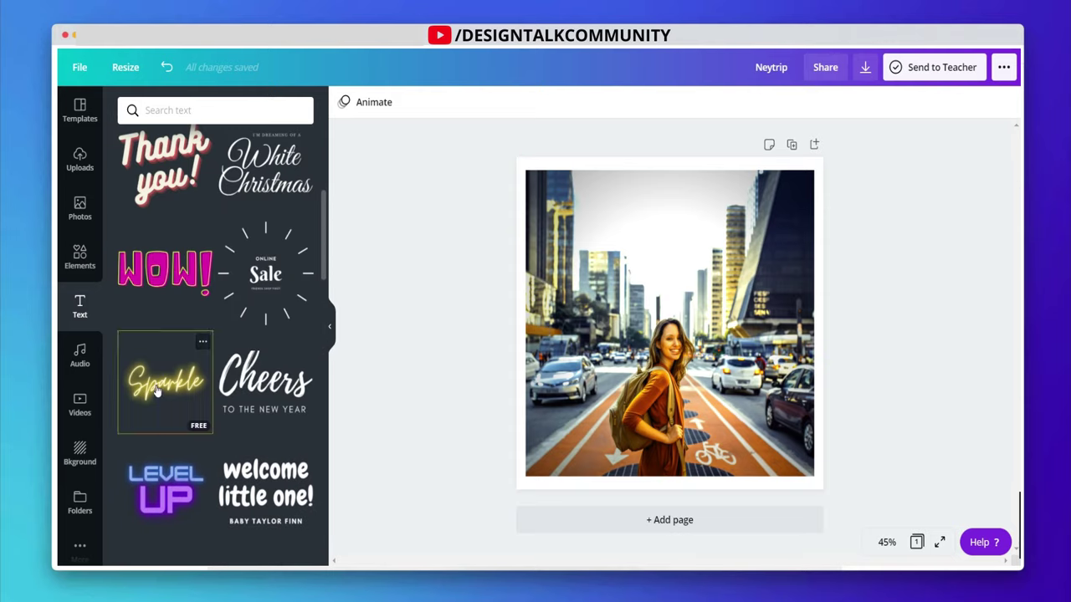
{"action": "left_click_drag", "start_coordinate": [188, 381], "coordinate": [691, 284]}
{"action": "left_click_drag", "start_coordinate": [825, 228], "coordinate": [725, 240]}
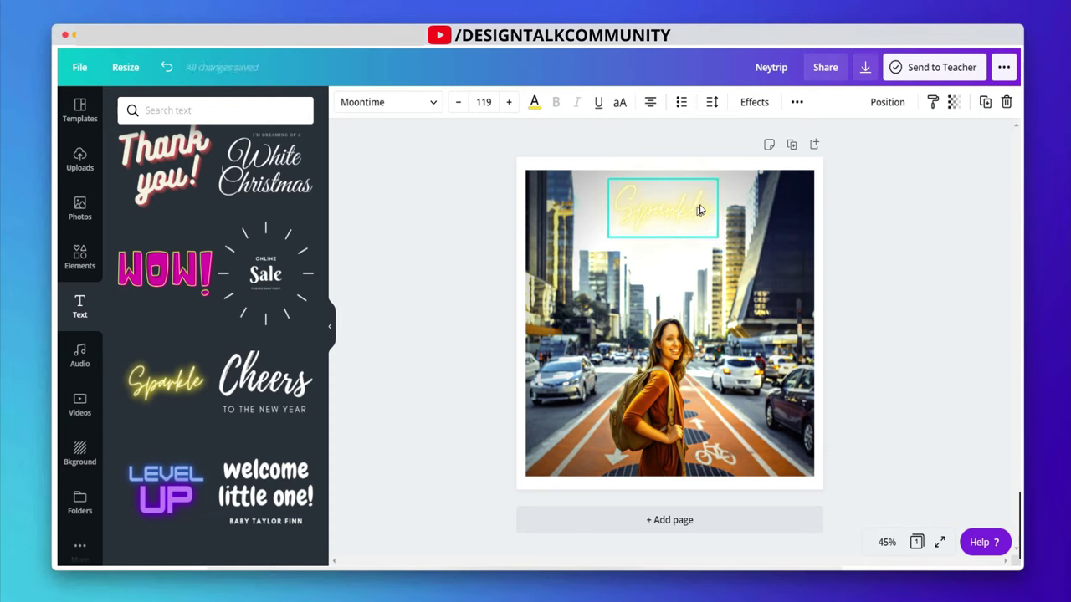
Retype the title as 'Add anything', widen it to one line, and nudge it up-left
{"action": "double_click", "coordinate": [700, 210]}
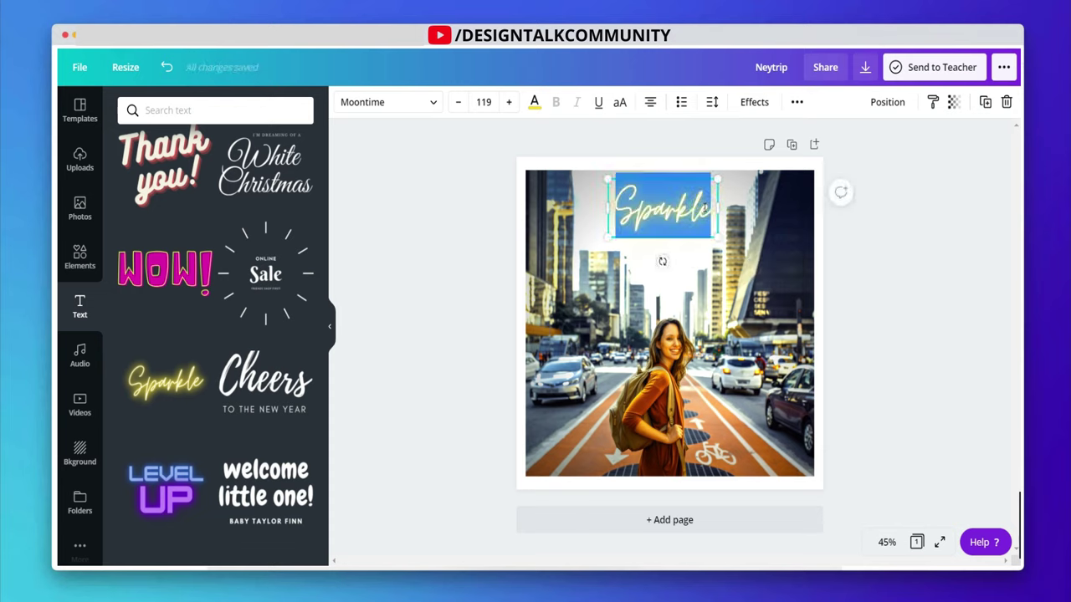
{"action": "key", "text": "BackSpace"}
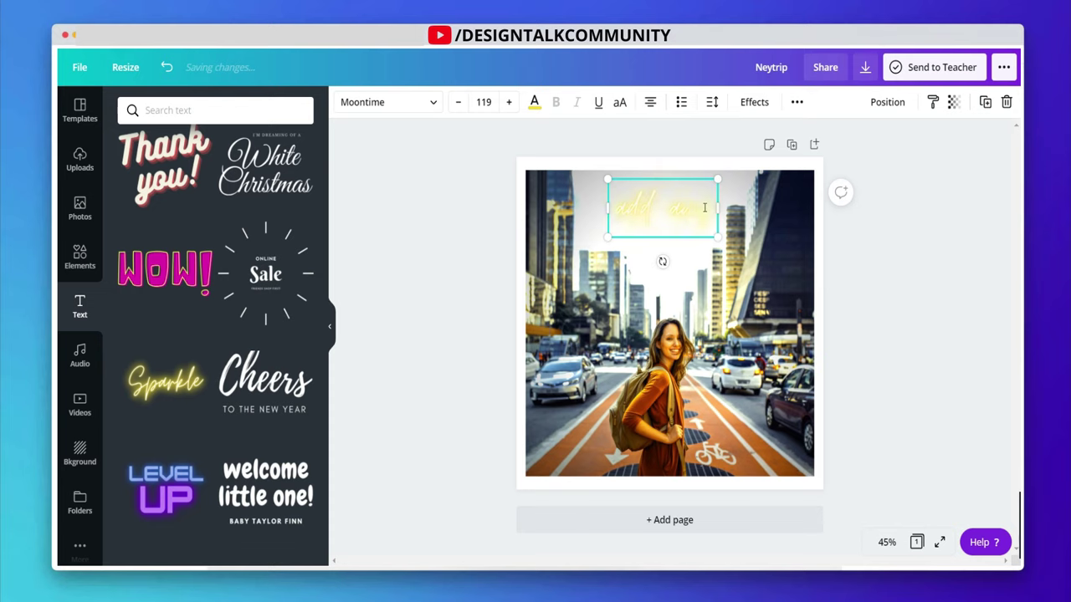
{"action": "type", "text": "add des"}
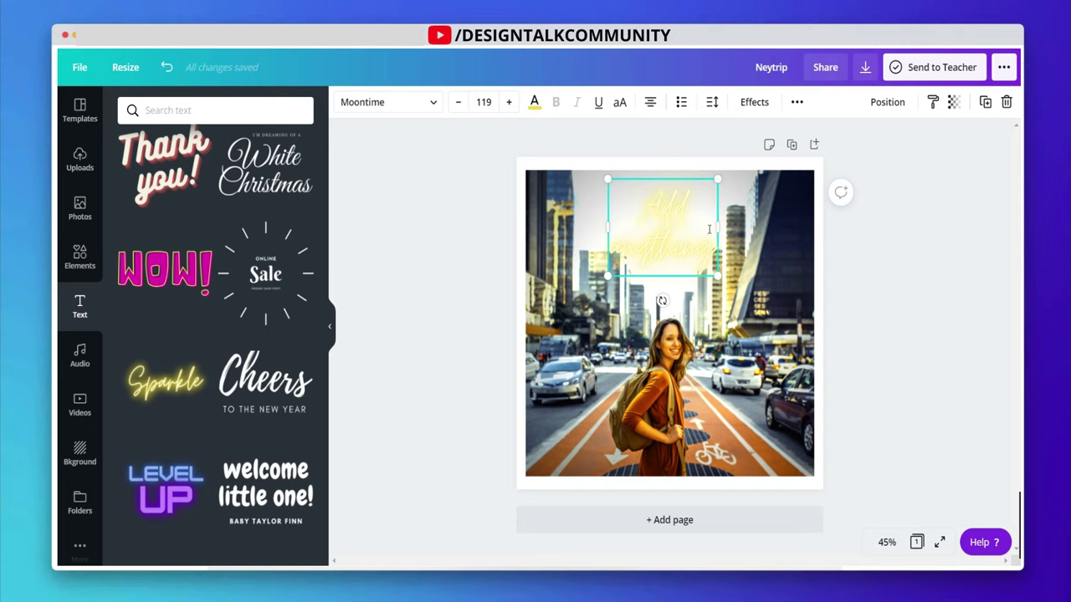
{"action": "mouse_move", "coordinate": [719, 227]}
{"action": "left_mouse_down"}
{"action": "mouse_move", "coordinate": [790, 225]}
{"action": "mouse_move", "coordinate": [736, 208]}
{"action": "mouse_move", "coordinate": [713, 219]}
{"action": "left_mouse_up"}
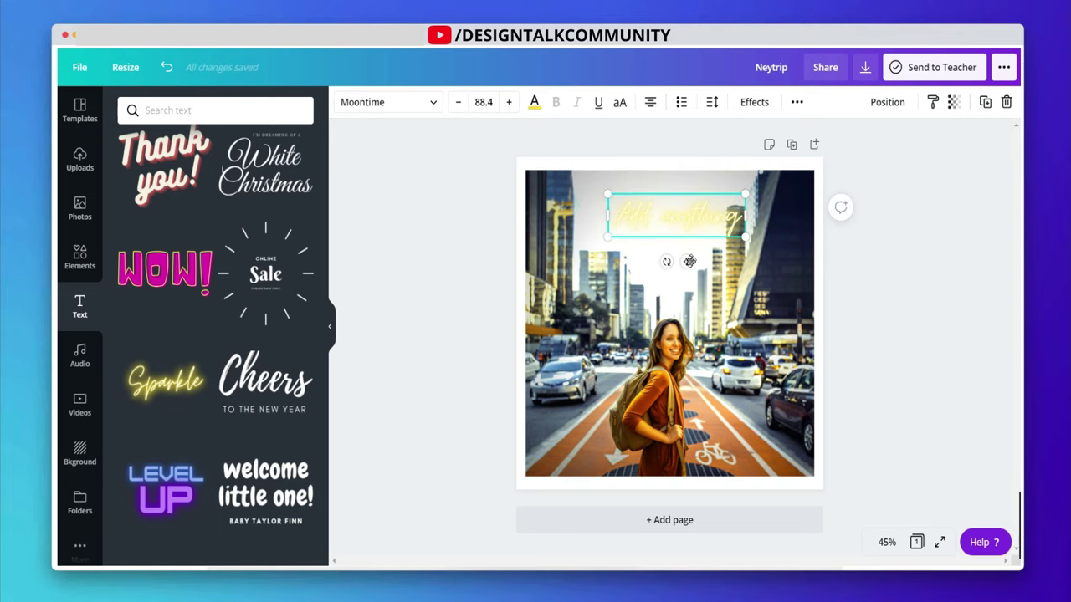
{"action": "left_click_drag", "start_coordinate": [689, 261], "coordinate": [680, 257]}
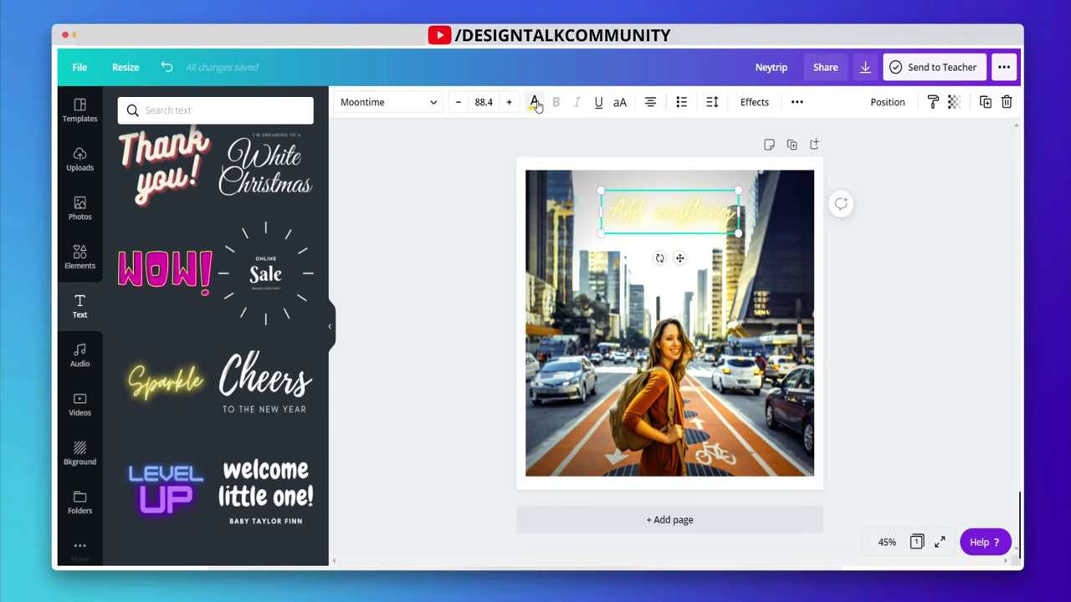
Try red, black and white title colours, then move the title to the photo's top
{"action": "left_click", "coordinate": [534, 102]}
{"action": "scroll", "coordinate": [169, 435], "scroll_direction": "down", "scroll_amount": 2}
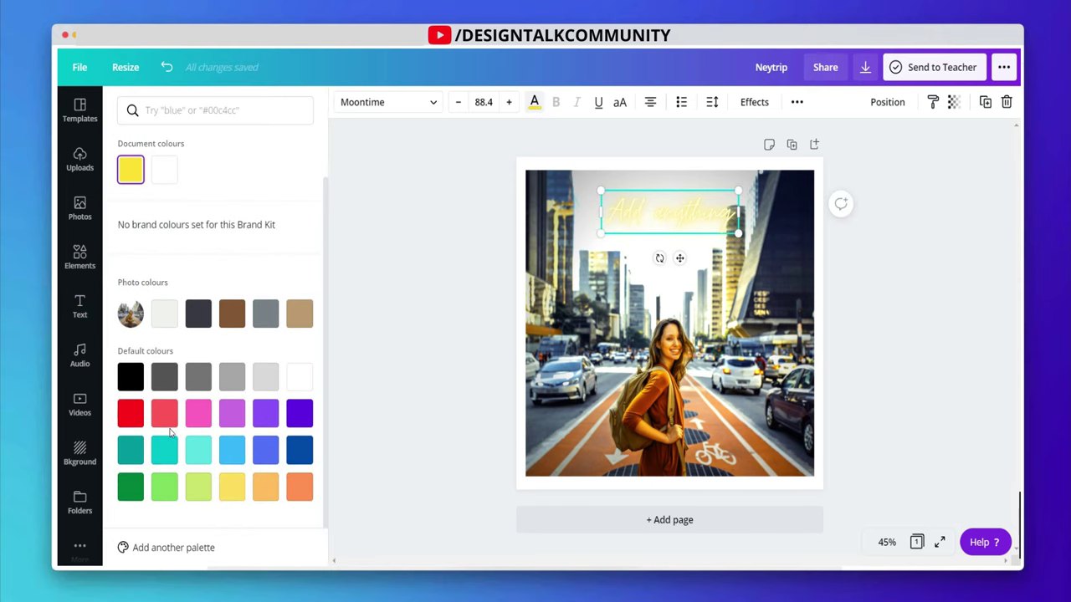
{"action": "left_click", "coordinate": [131, 413]}
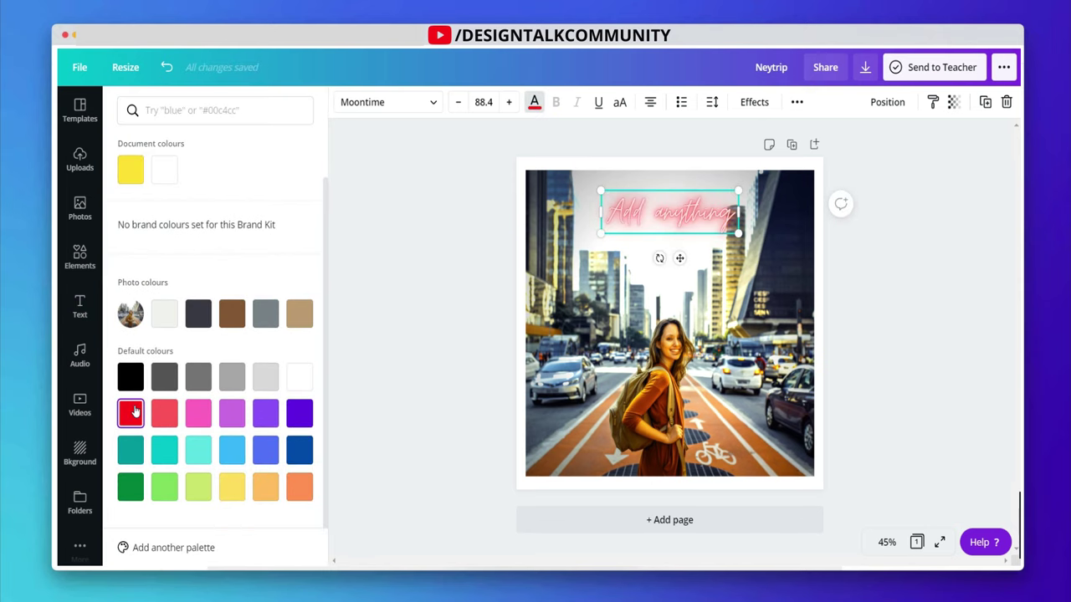
{"action": "left_click", "coordinate": [132, 377]}
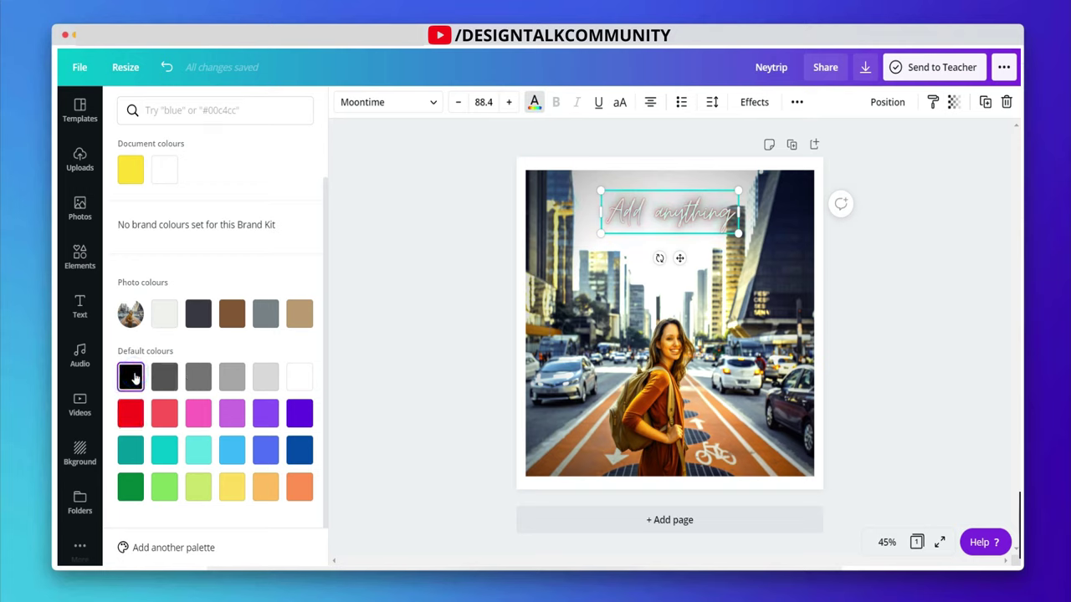
{"action": "left_click", "coordinate": [297, 379]}
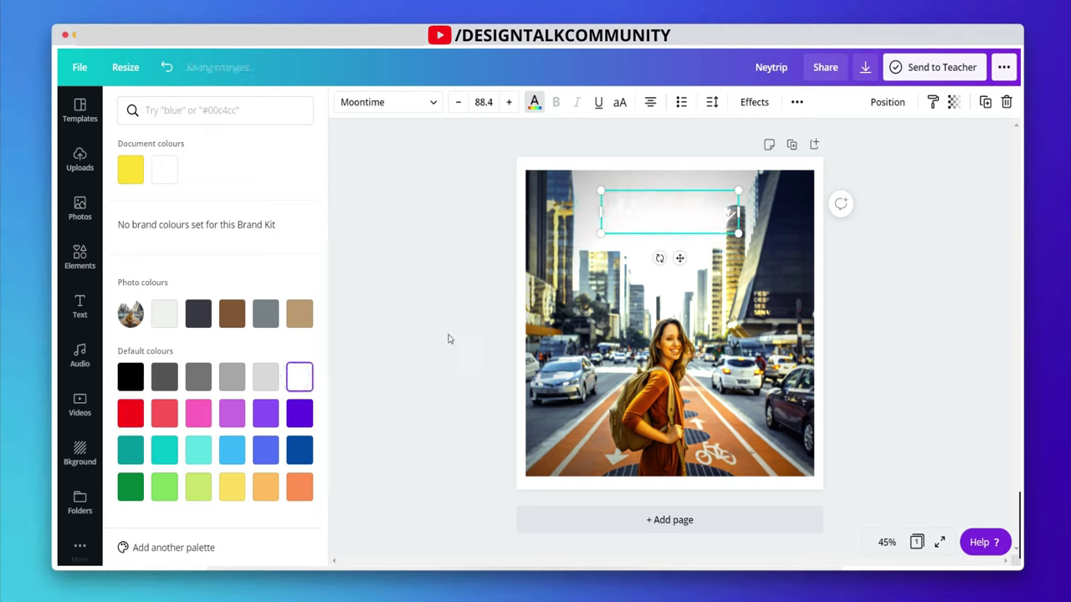
{"action": "left_click_drag", "start_coordinate": [676, 248], "coordinate": [676, 243]}
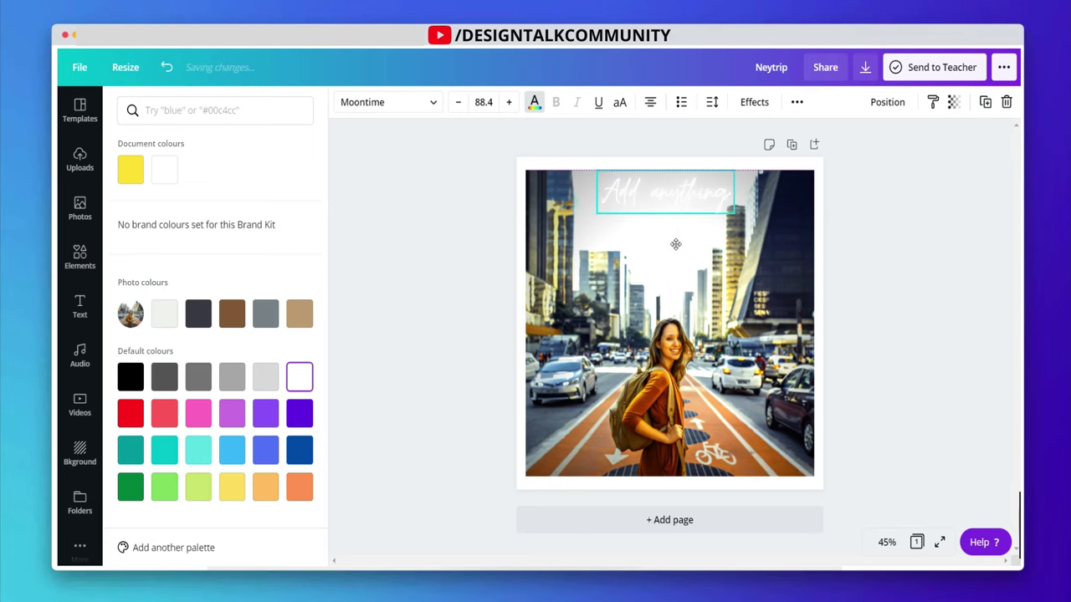
{"action": "left_click", "coordinate": [904, 235]}
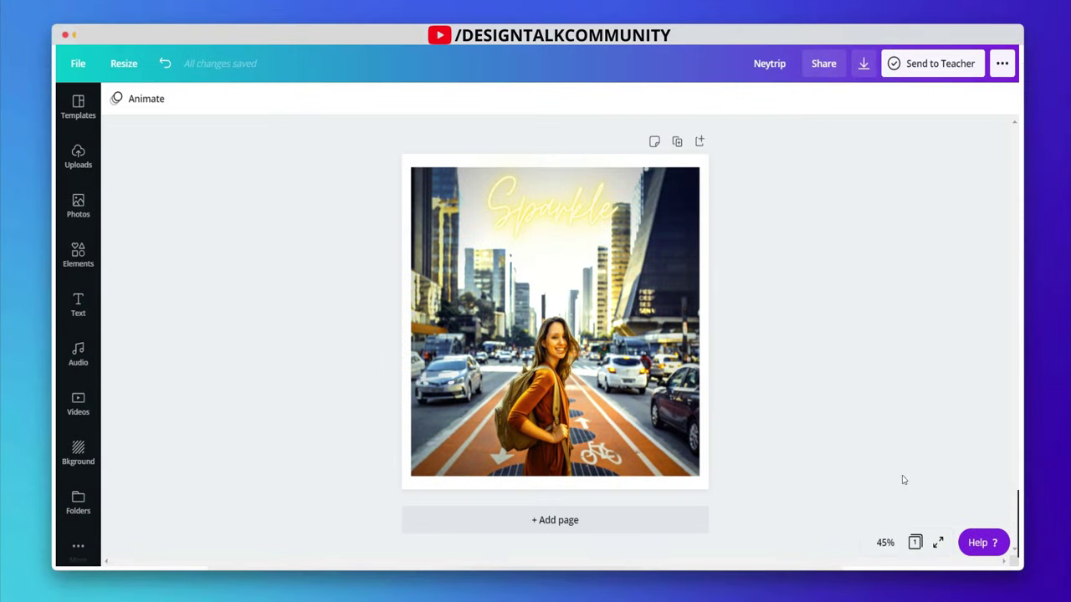
{"action": "left_click", "coordinate": [94, 249]}
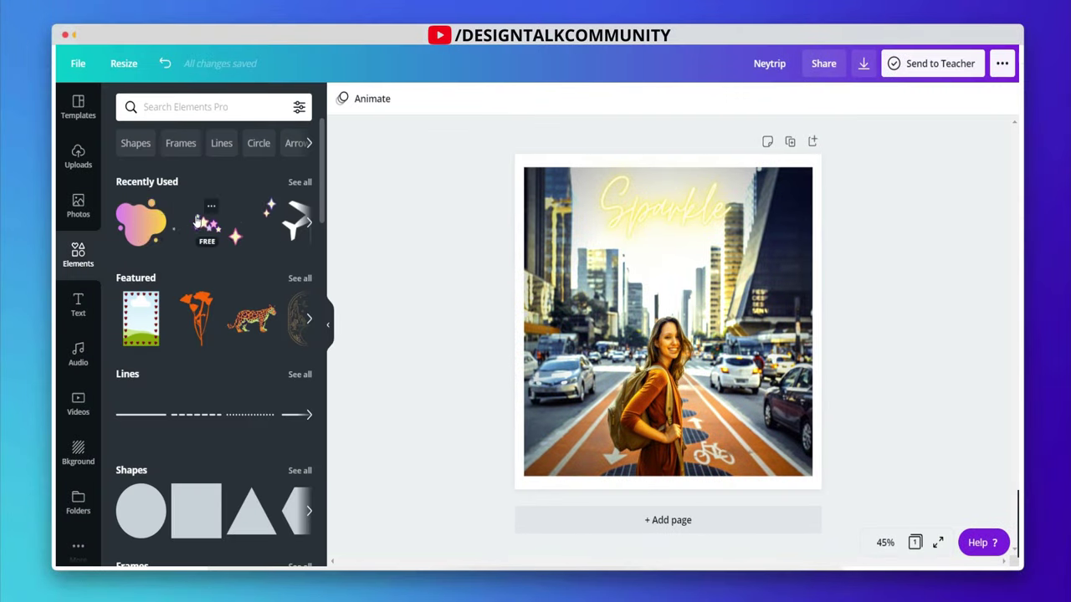
{"action": "scroll", "coordinate": [195, 222], "scroll_direction": "down", "scroll_amount": 2}
{"action": "scroll", "coordinate": [196, 222], "scroll_direction": "down", "scroll_amount": 5}
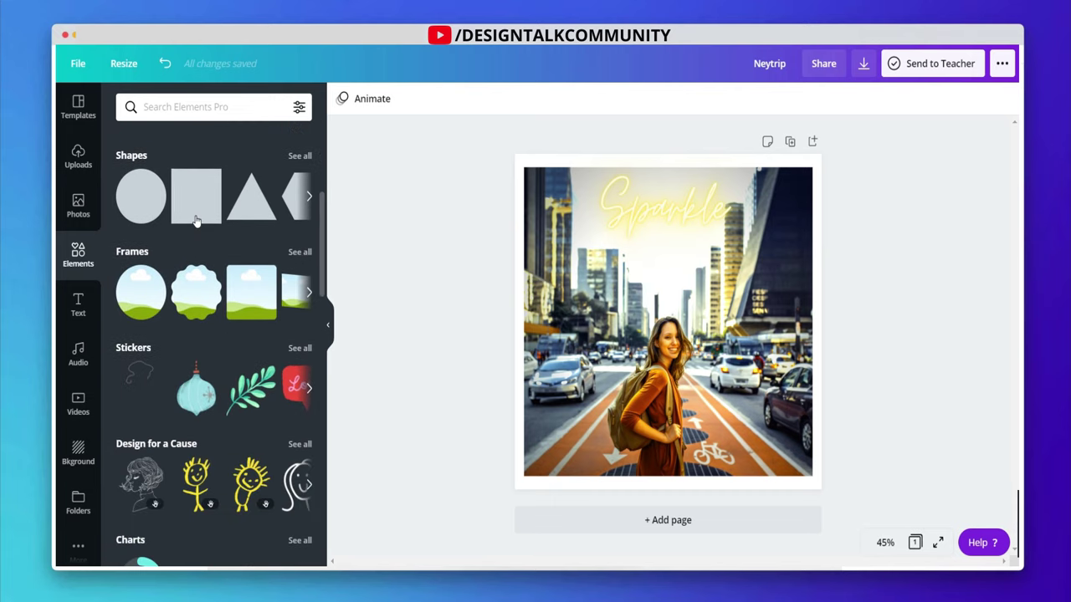
{"action": "scroll", "coordinate": [195, 221], "scroll_direction": "down", "scroll_amount": 3}
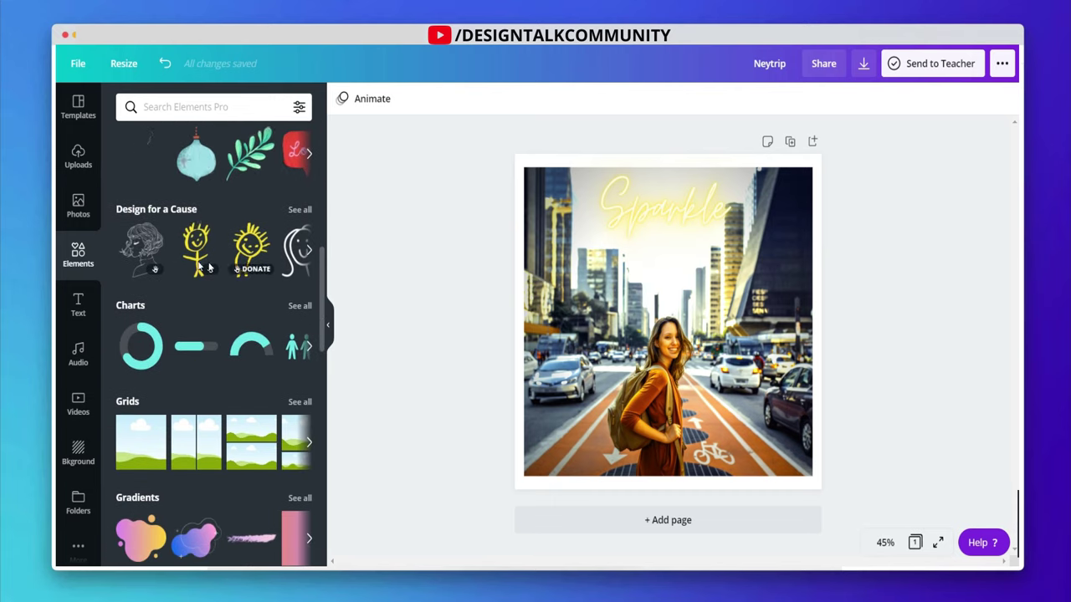
{"action": "scroll", "coordinate": [221, 250], "scroll_direction": "down", "scroll_amount": 2}
{"action": "scroll", "coordinate": [222, 250], "scroll_direction": "up", "scroll_amount": 2}
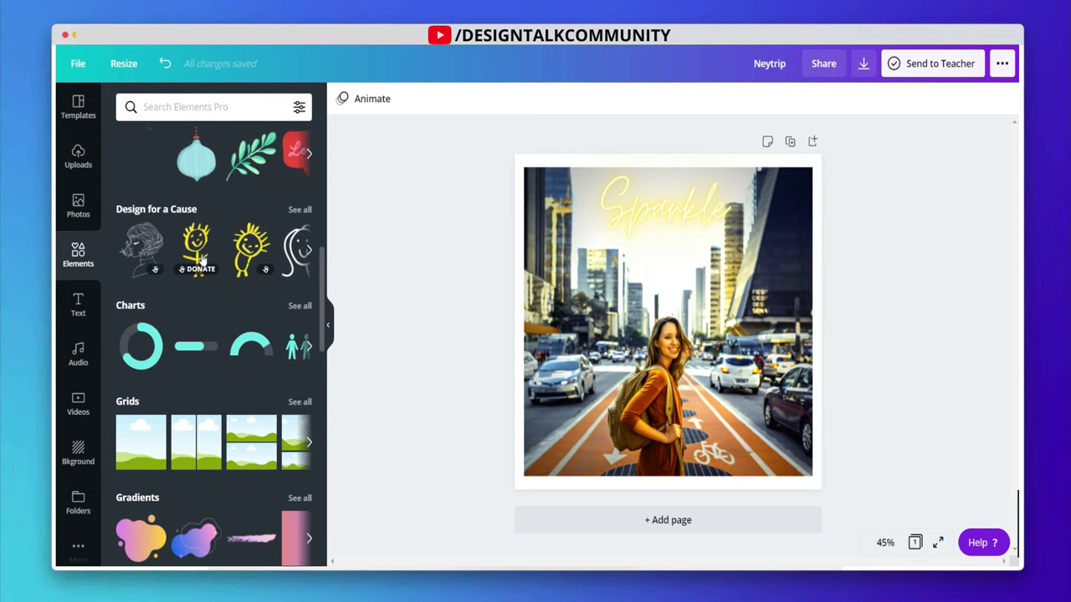
{"action": "left_click_drag", "start_coordinate": [216, 242], "coordinate": [623, 347]}
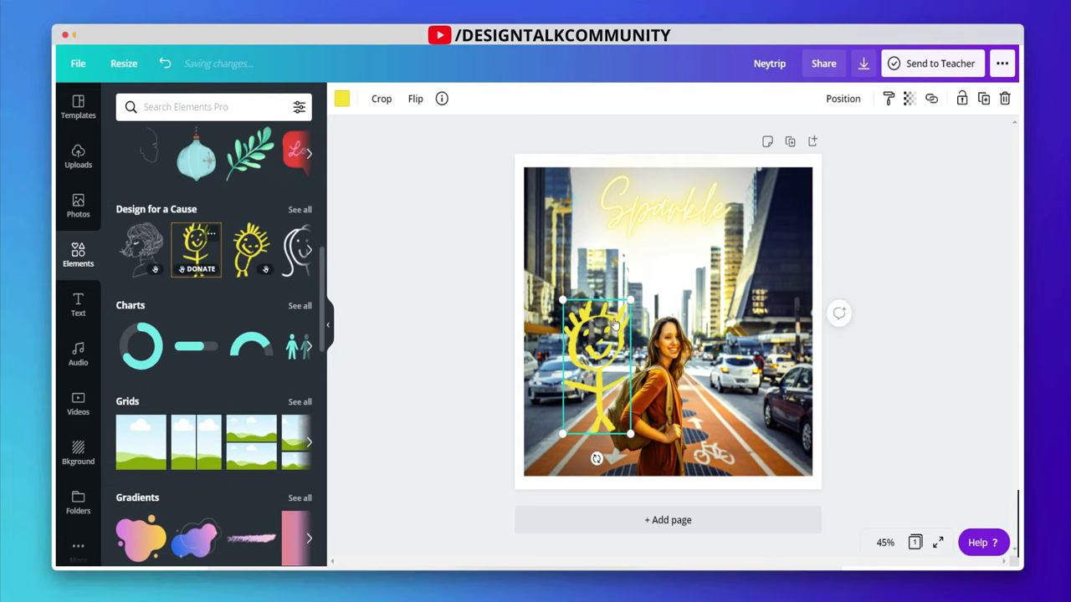
{"action": "left_click_drag", "start_coordinate": [631, 299], "coordinate": [550, 456]}
{"action": "key", "text": "Delete"}
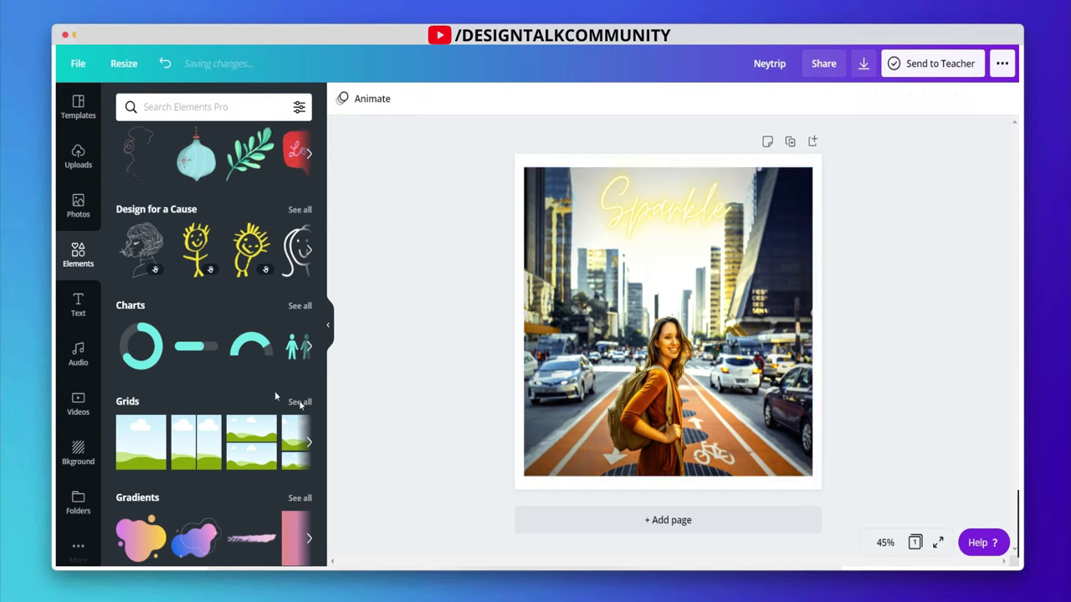
{"action": "scroll", "coordinate": [204, 326], "scroll_direction": "down", "scroll_amount": 2}
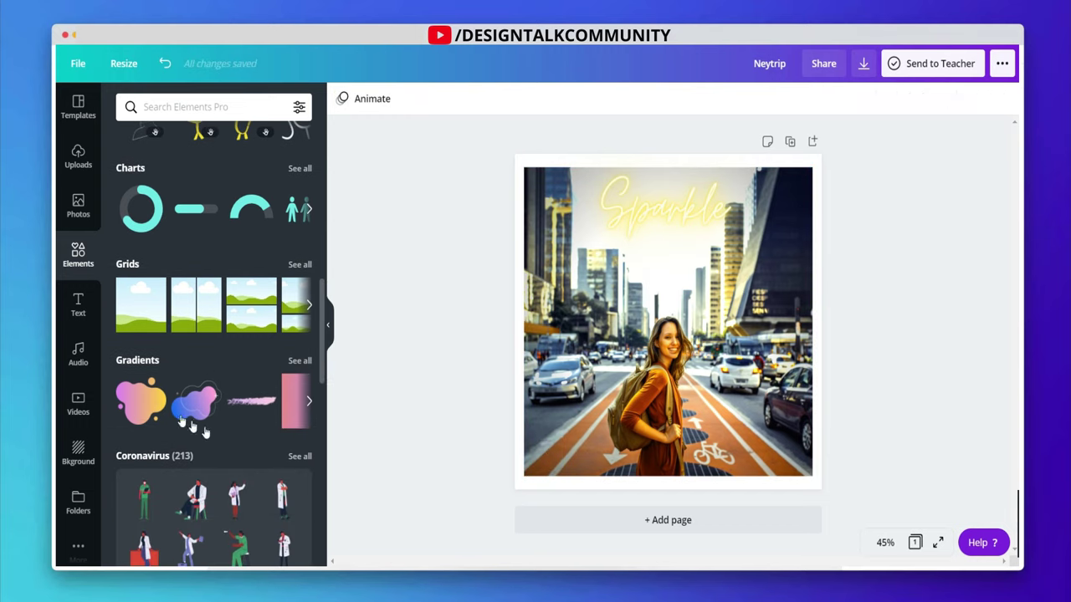
{"action": "left_click_drag", "start_coordinate": [132, 407], "coordinate": [539, 159]}
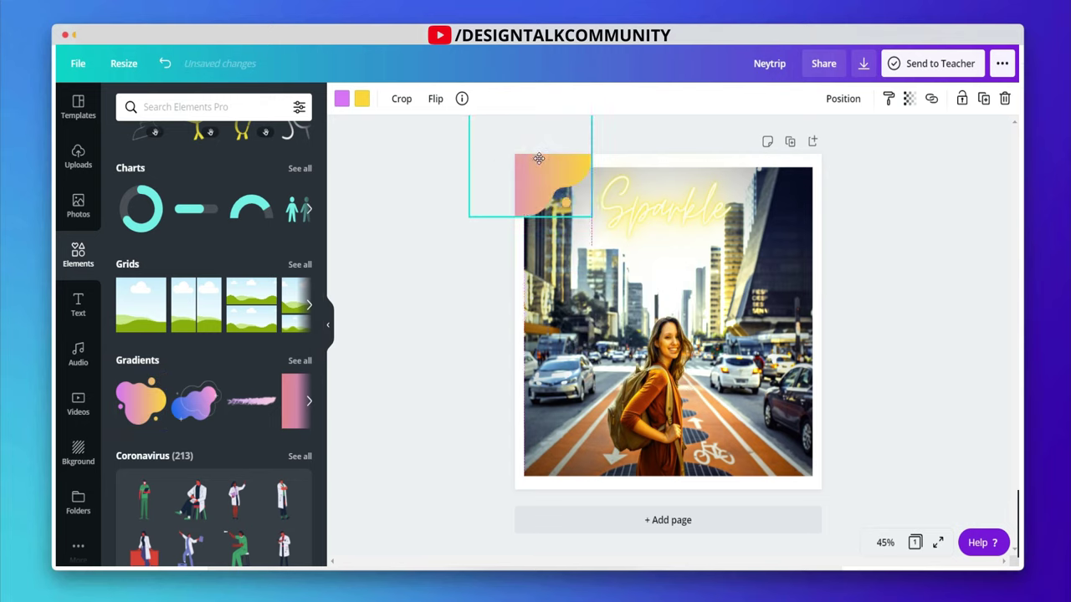
Recolour both gradient stops of the top-left blob brown and fit it into the corner
{"action": "left_click", "coordinate": [341, 99]}
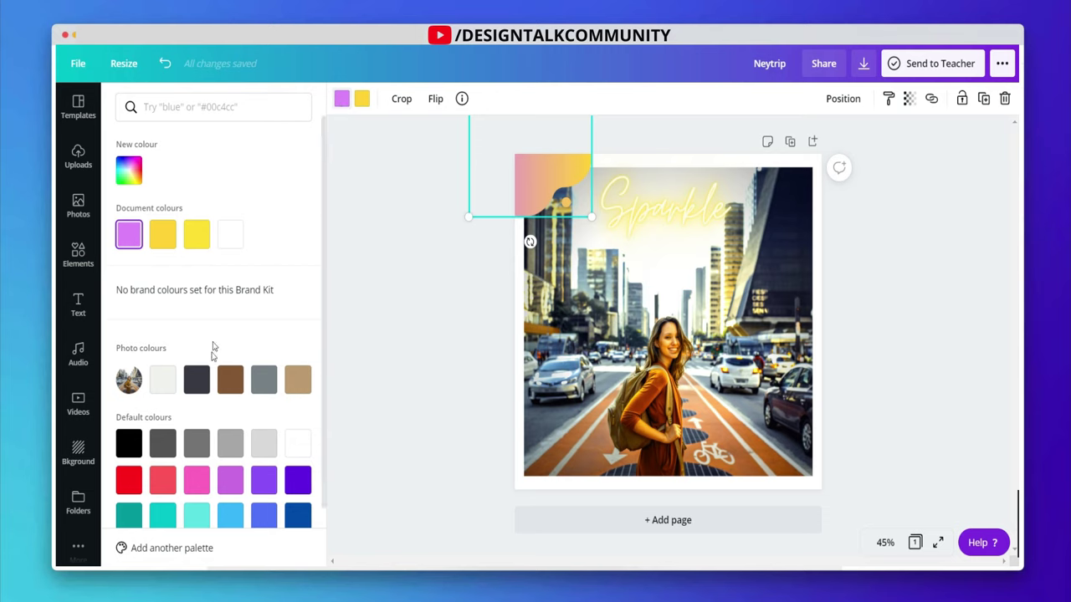
{"action": "left_click", "coordinate": [229, 381]}
{"action": "left_click", "coordinate": [361, 98]}
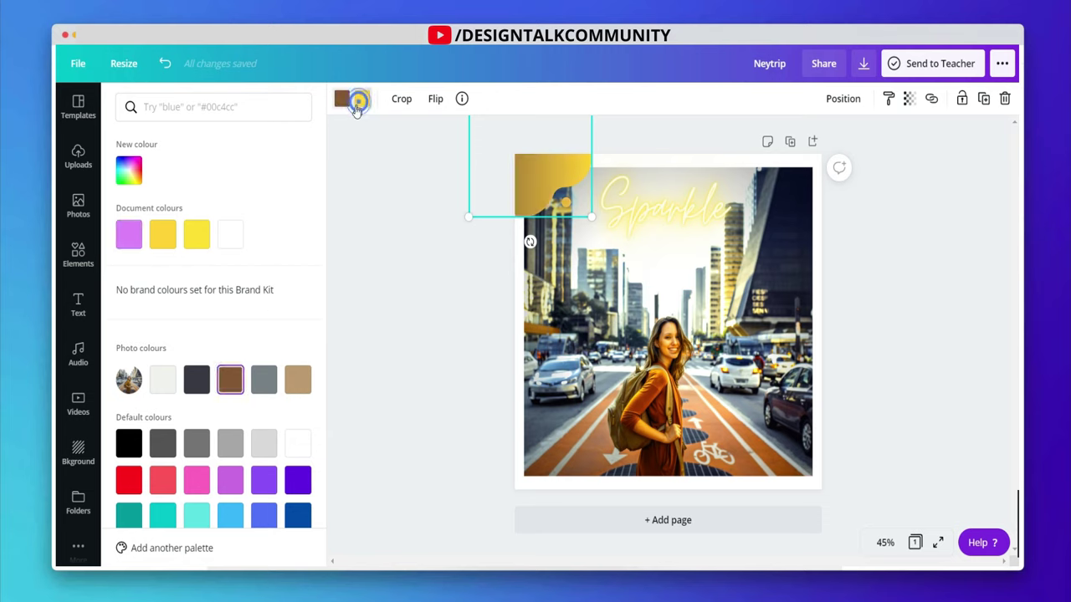
{"action": "left_click", "coordinate": [233, 383]}
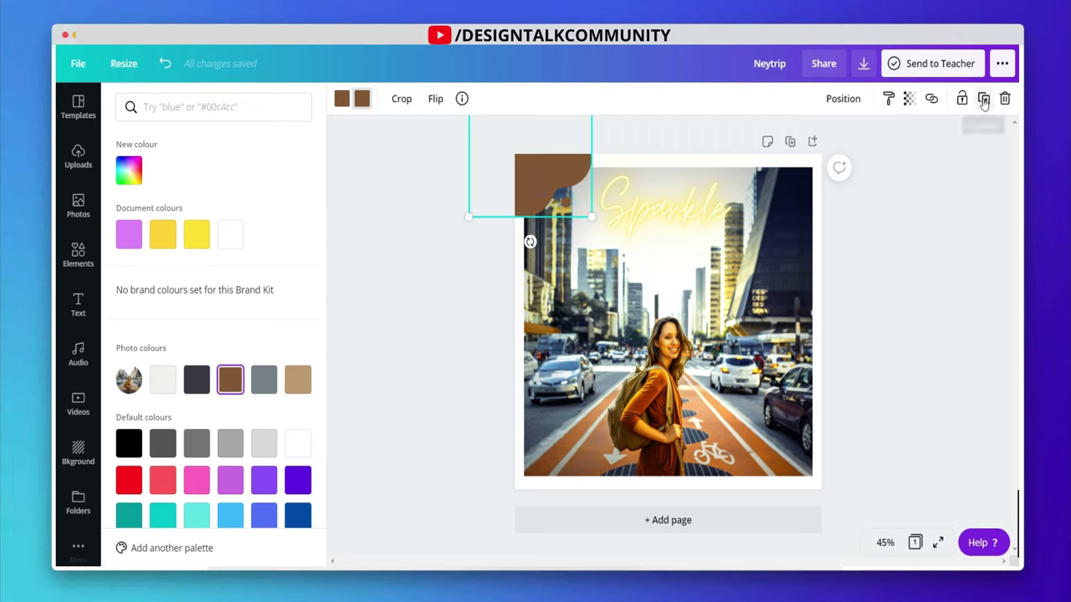
{"action": "left_click_drag", "start_coordinate": [540, 187], "coordinate": [552, 181]}
Duplicate the blob to the bottom-right corner and send both blobs behind the photo
{"action": "key", "text": "ctrl+v"}
{"action": "left_click_drag", "start_coordinate": [693, 361], "coordinate": [802, 477]}
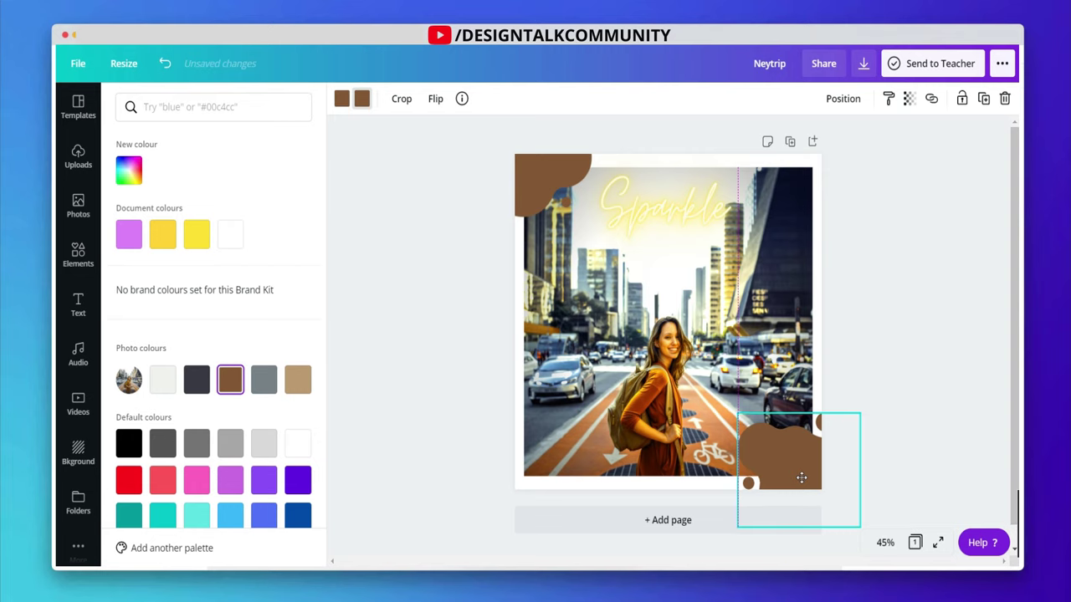
{"action": "right_click", "coordinate": [793, 463]}
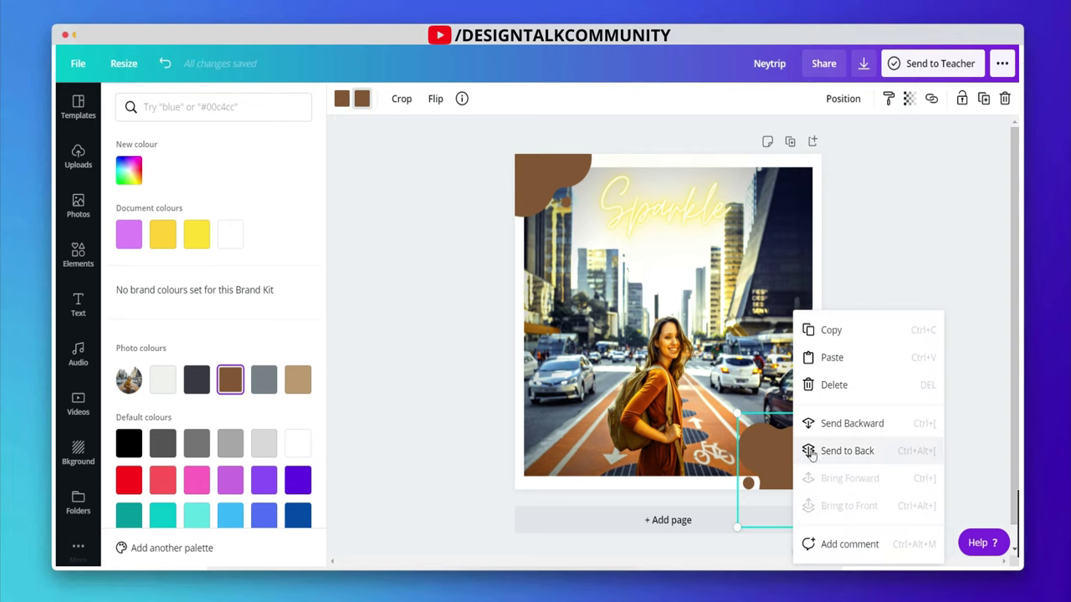
{"action": "left_click", "coordinate": [847, 451]}
{"action": "left_click", "coordinate": [515, 177]}
{"action": "right_click", "coordinate": [520, 167]}
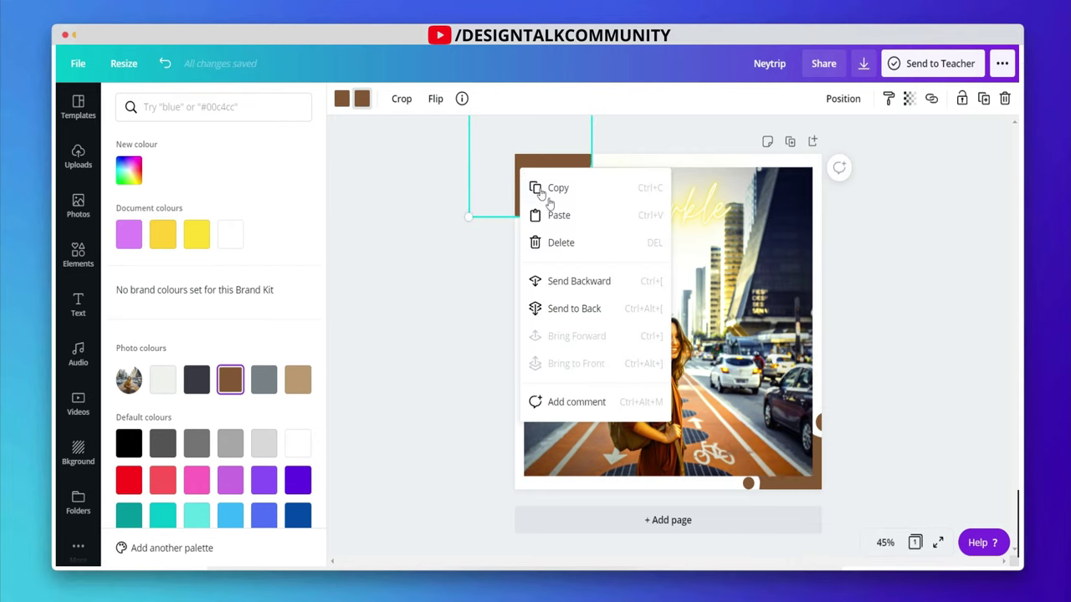
{"action": "left_click", "coordinate": [577, 308]}
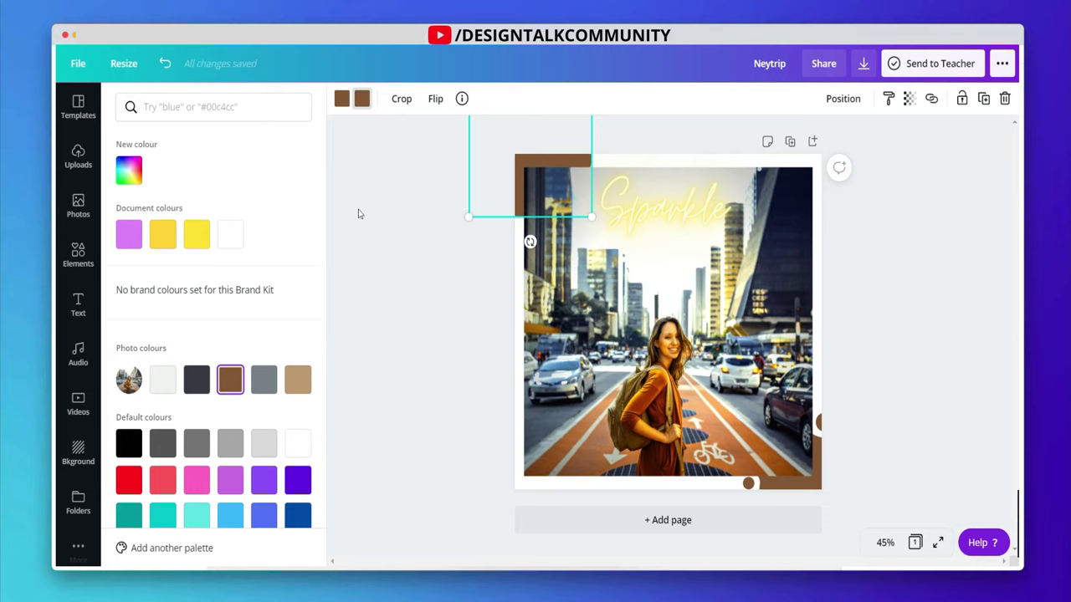
{"action": "left_click", "coordinate": [79, 255]}
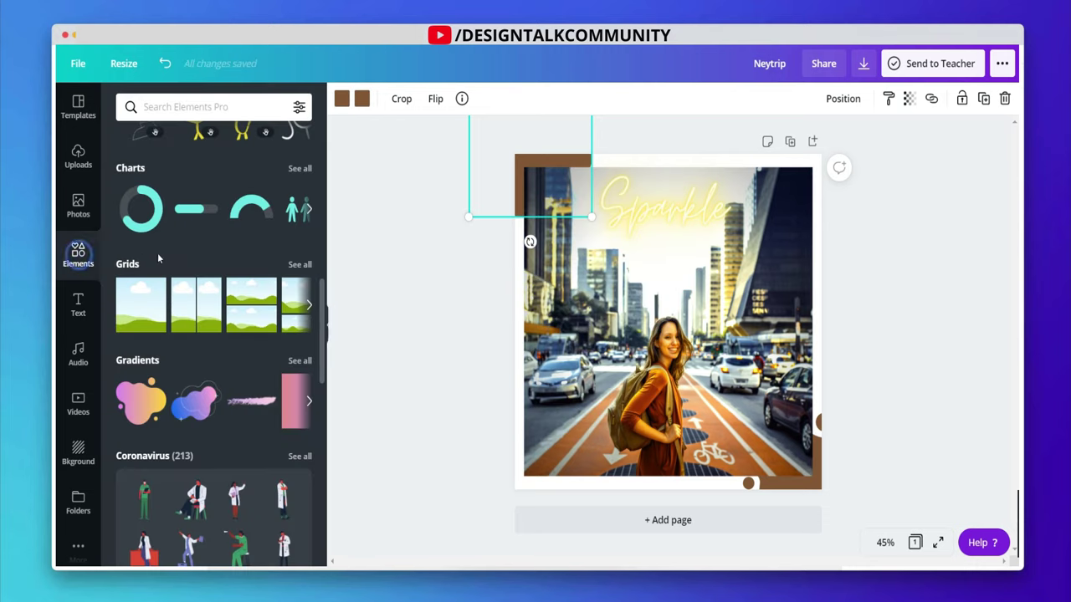
{"action": "scroll", "coordinate": [172, 289], "scroll_direction": "up", "scroll_amount": 10}
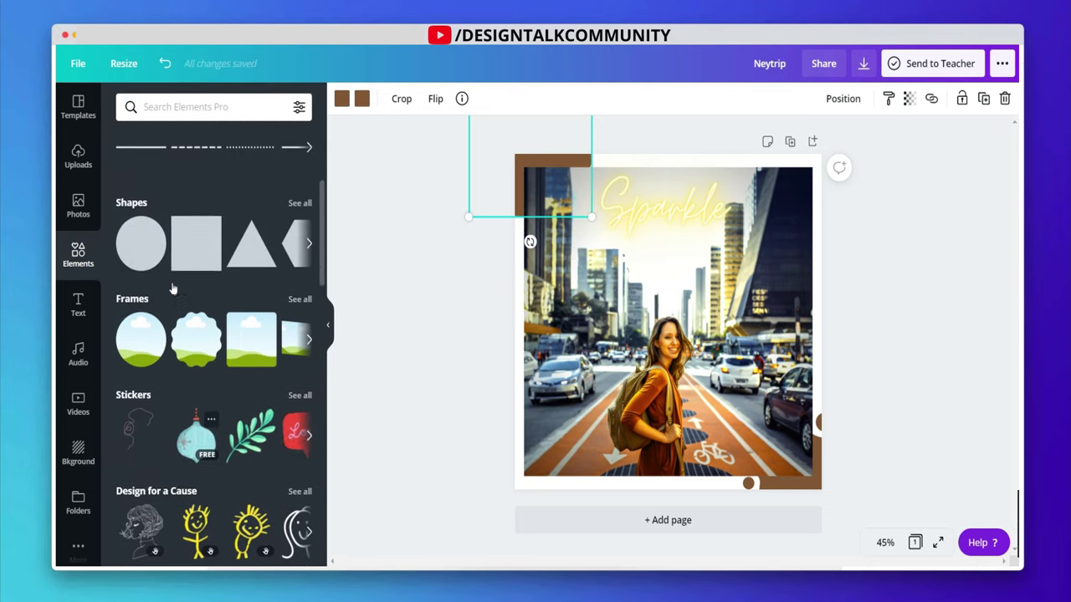
{"action": "scroll", "coordinate": [172, 289], "scroll_direction": "up", "scroll_amount": 2}
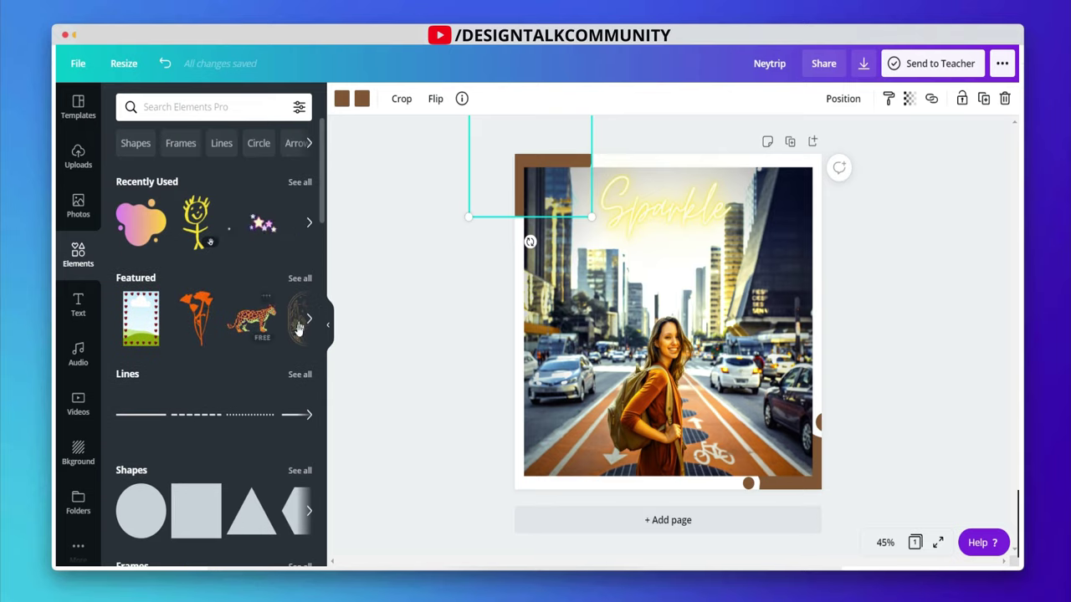
{"action": "scroll", "coordinate": [225, 380], "scroll_direction": "down", "scroll_amount": 3}
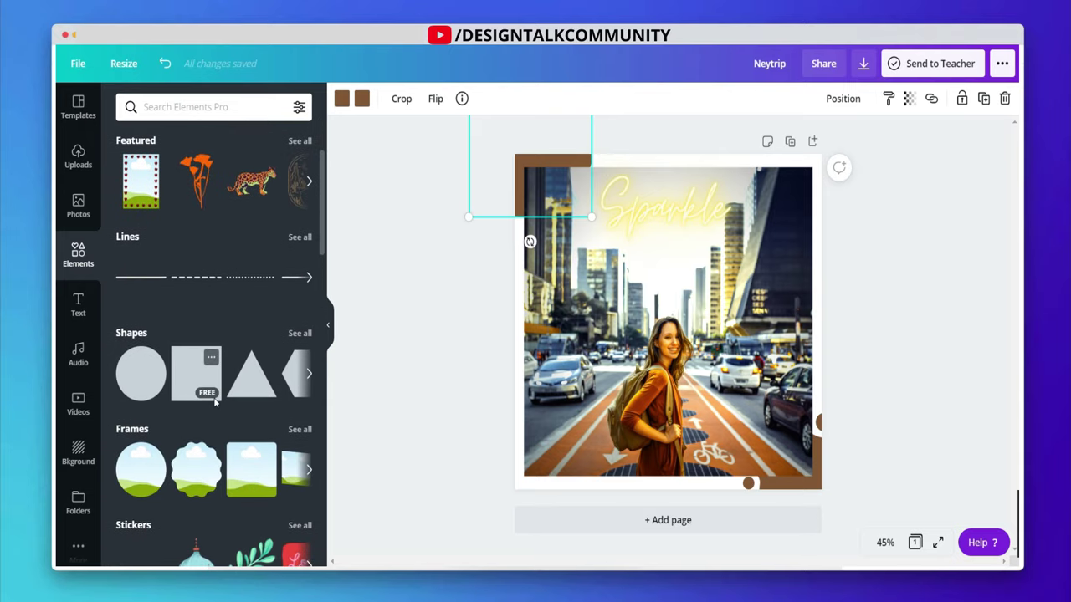
{"action": "scroll", "coordinate": [222, 399], "scroll_direction": "down", "scroll_amount": 5}
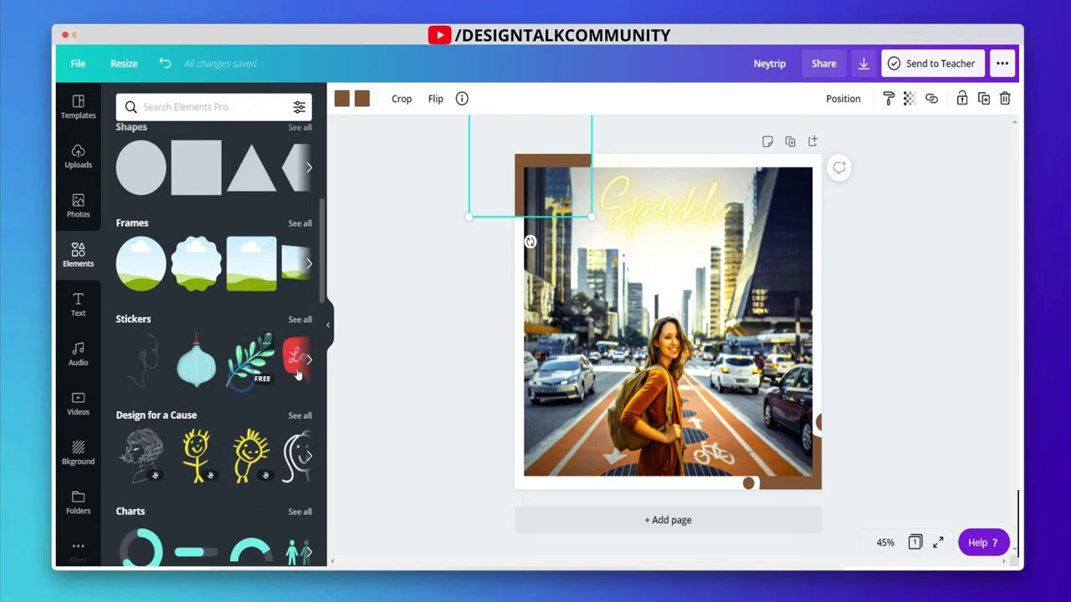
{"action": "left_click", "coordinate": [247, 362]}
{"action": "left_click_drag", "start_coordinate": [790, 189], "coordinate": [591, 372]}
{"action": "left_click_drag", "start_coordinate": [577, 418], "coordinate": [490, 455]}
{"action": "left_click", "coordinate": [455, 413]}
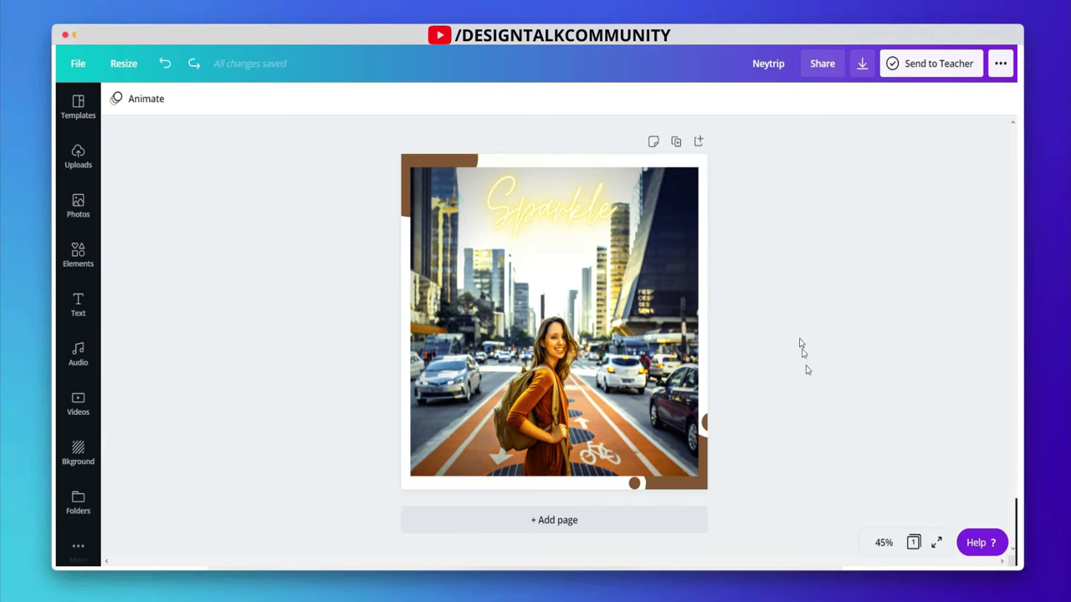
Download the design as a PNG at size 1x (1080 × 1080)
{"action": "left_click", "coordinate": [861, 65]}
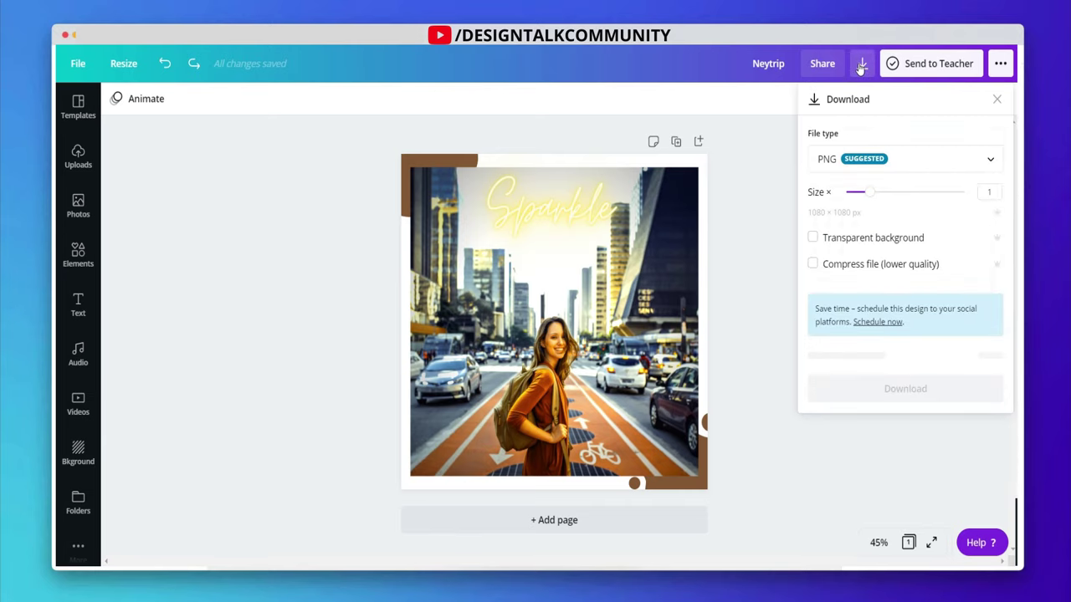
{"action": "left_click", "coordinate": [868, 167]}
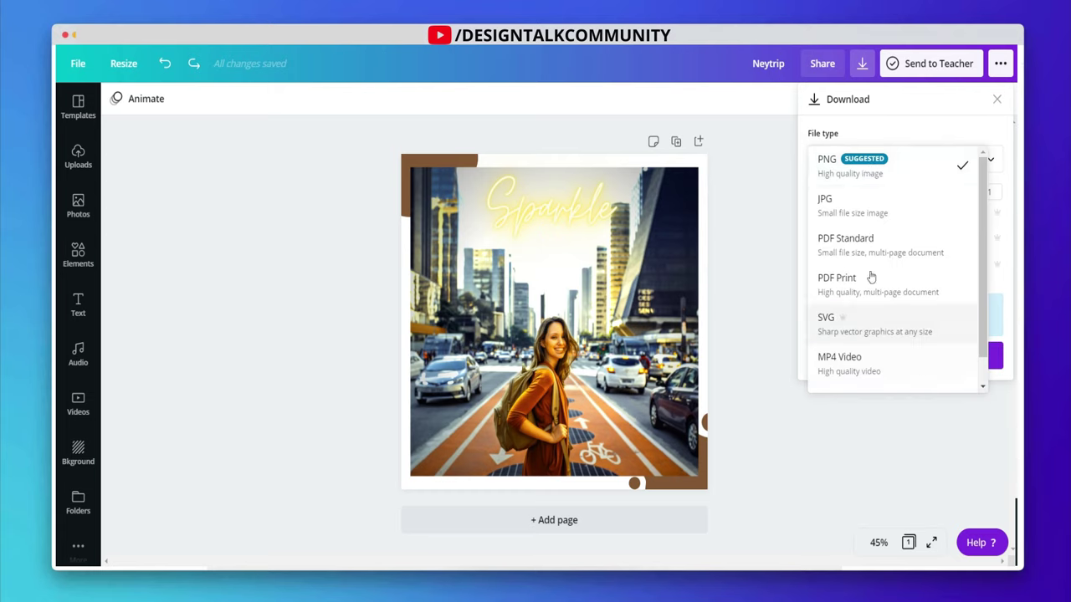
{"action": "left_click", "coordinate": [902, 162]}
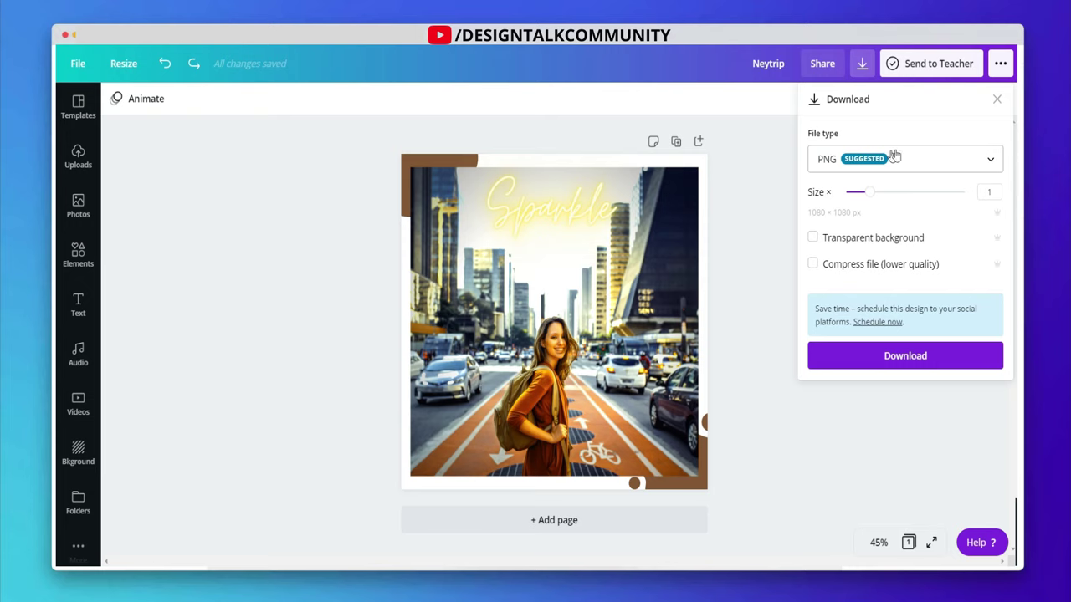
{"action": "mouse_move", "coordinate": [870, 193]}
{"action": "left_mouse_down"}
{"action": "mouse_move", "coordinate": [915, 191]}
{"action": "mouse_move", "coordinate": [867, 198]}
{"action": "left_mouse_up"}
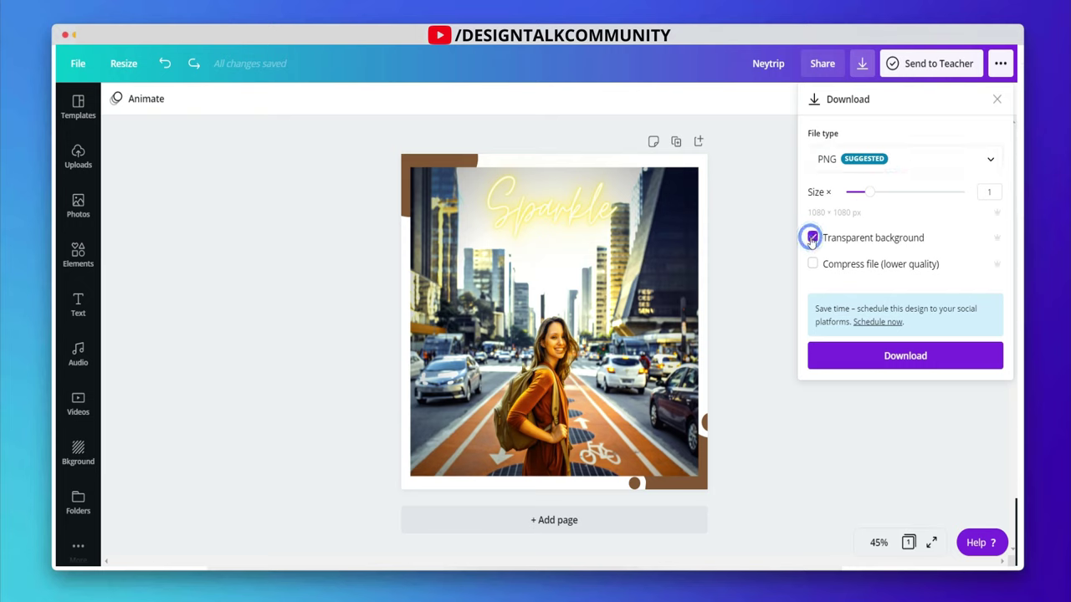
{"action": "left_click", "coordinate": [873, 359]}
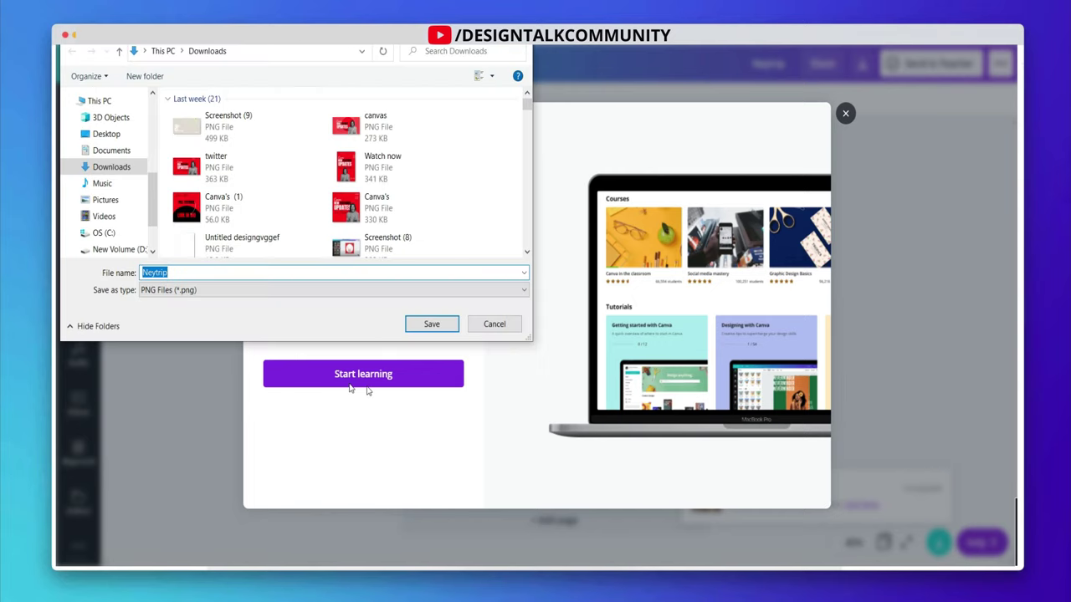
Save Neytrip.png to Downloads and close the Design downloaded confirmation
{"action": "left_click", "coordinate": [415, 326]}
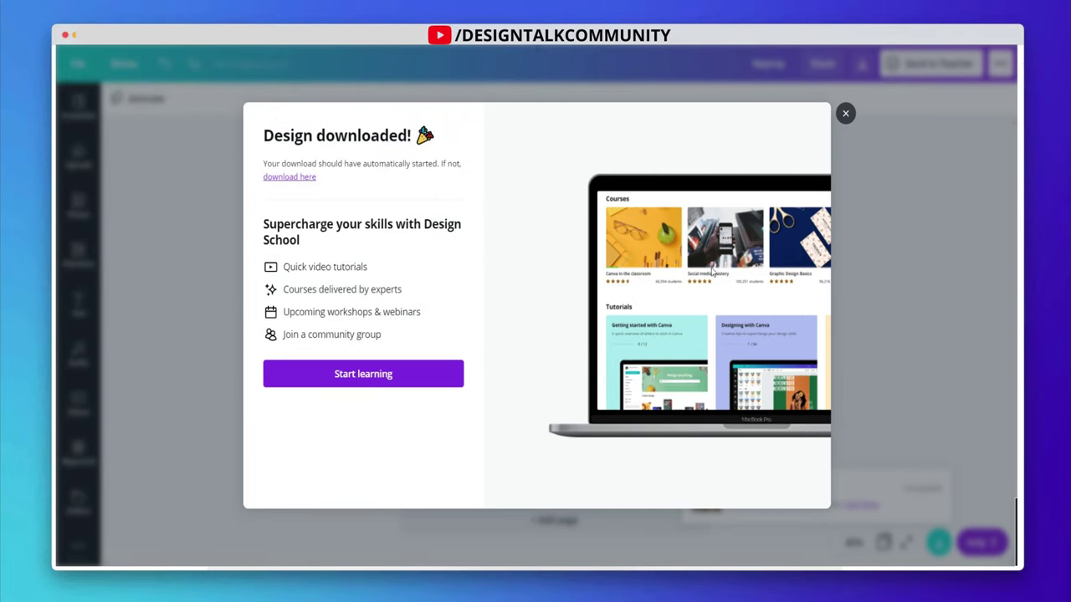
{"action": "left_click", "coordinate": [845, 114]}
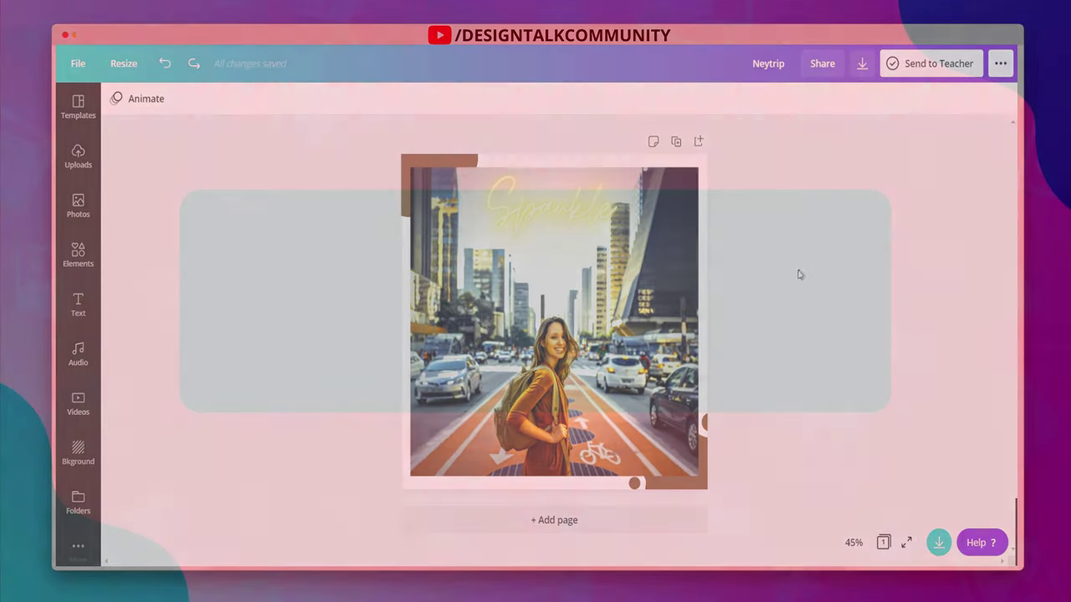